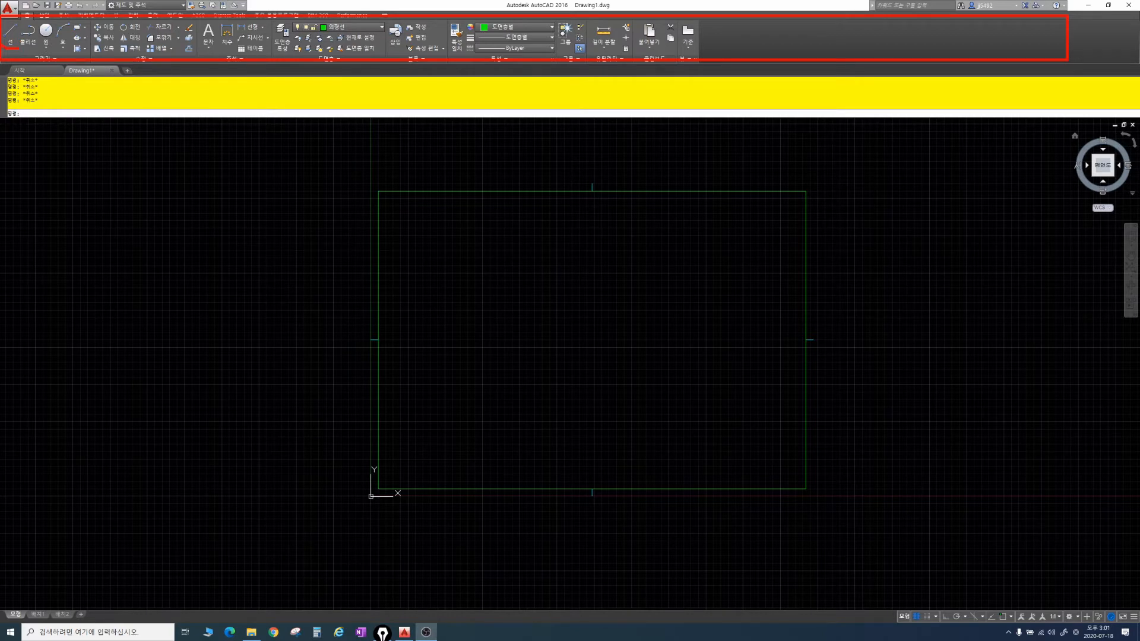
mouse_move(3, 40)
mouse_down()
mouse_move(50, 28)
mouse_move(54, 44)
mouse_move(77, 38)
mouse_up()
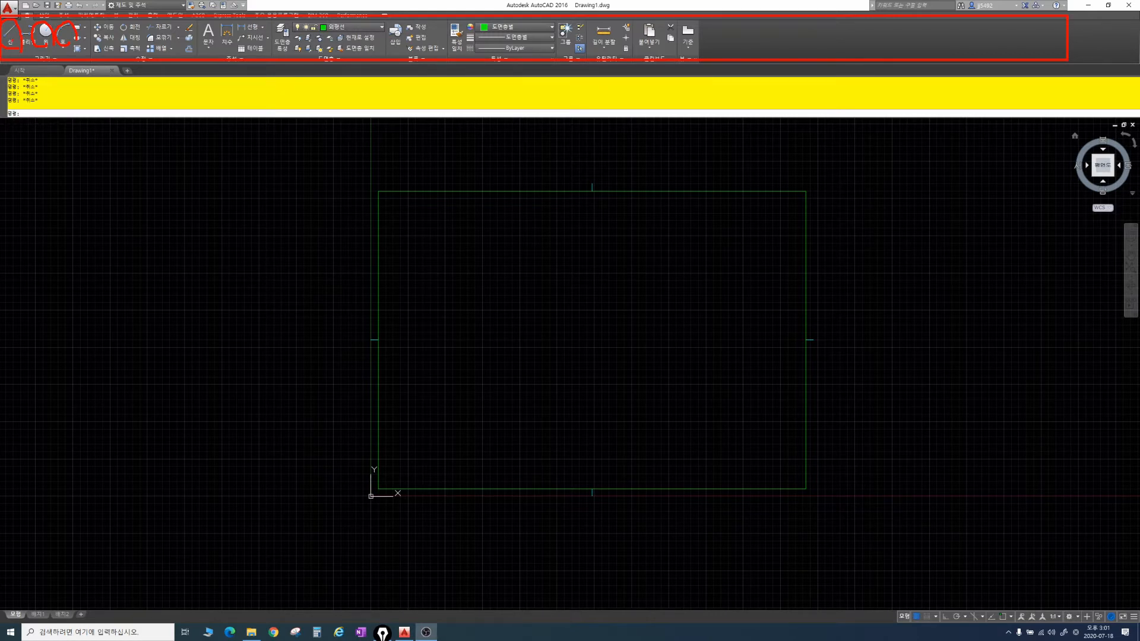
key(Escape)
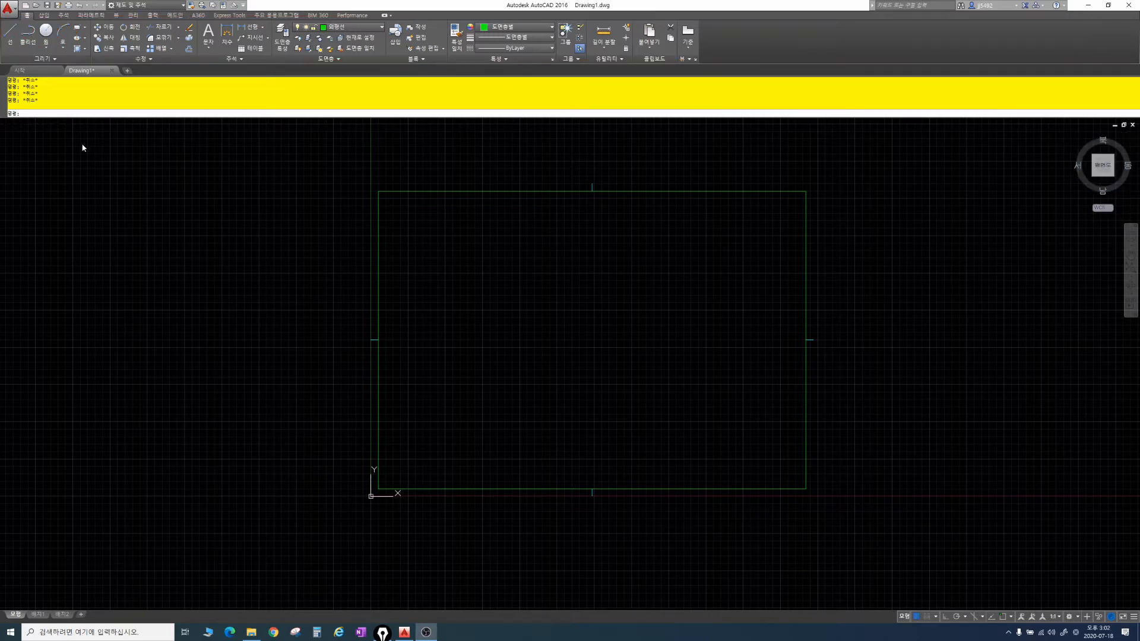
mouse_move(16, 129)
mouse_down()
mouse_move(87, 178)
mouse_move(638, 470)
mouse_move(937, 587)
mouse_up()
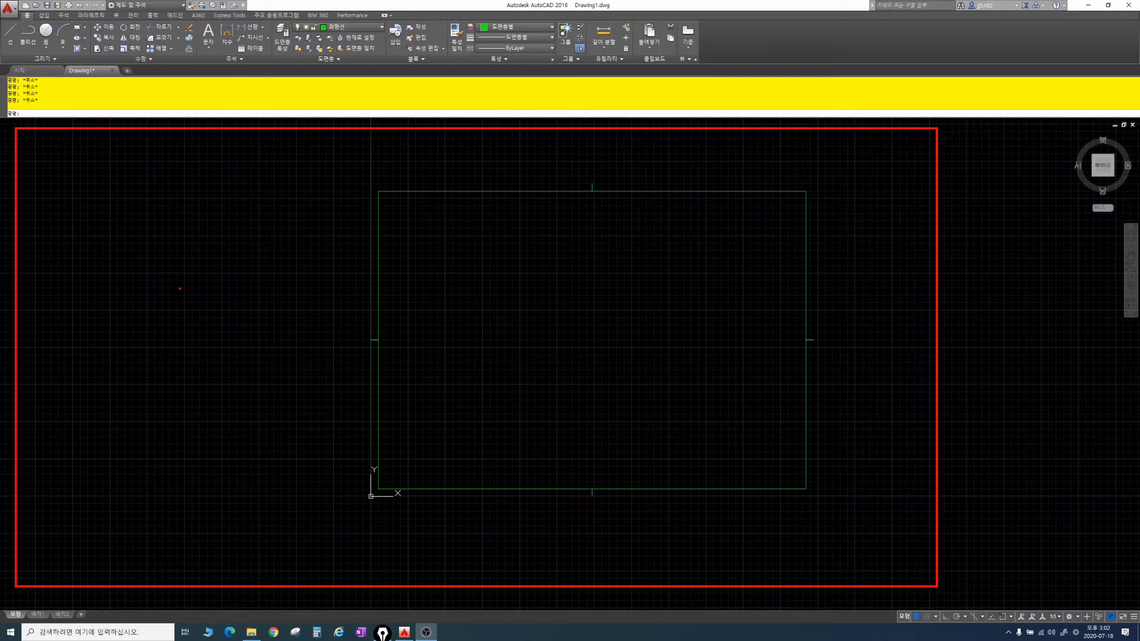
mouse_move(177, 302)
mouse_down()
mouse_move(209, 262)
mouse_move(453, 286)
mouse_up()
mouse_move(319, 318)
mouse_down()
mouse_move(414, 333)
mouse_move(431, 326)
mouse_up()
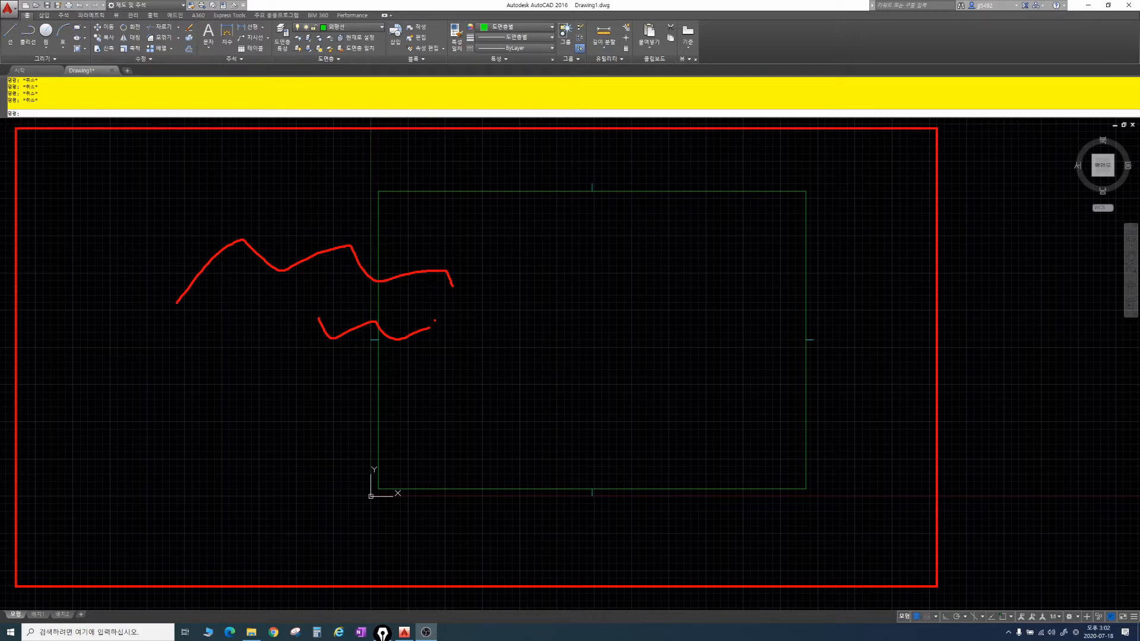
key(Escape)
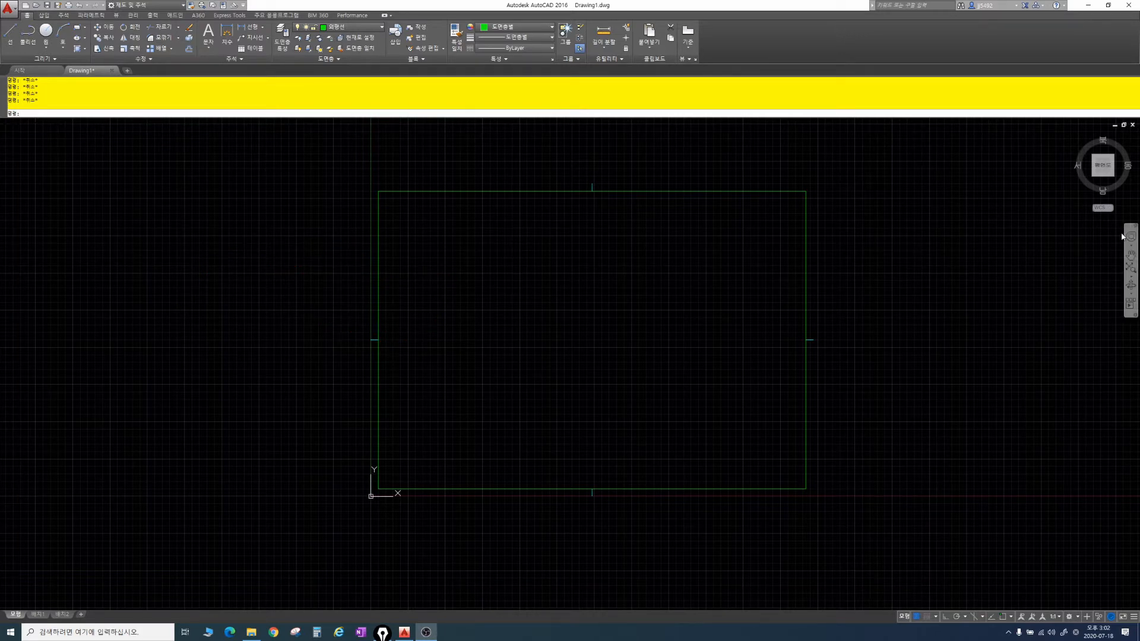
drag(1139, 319, 1139, 321)
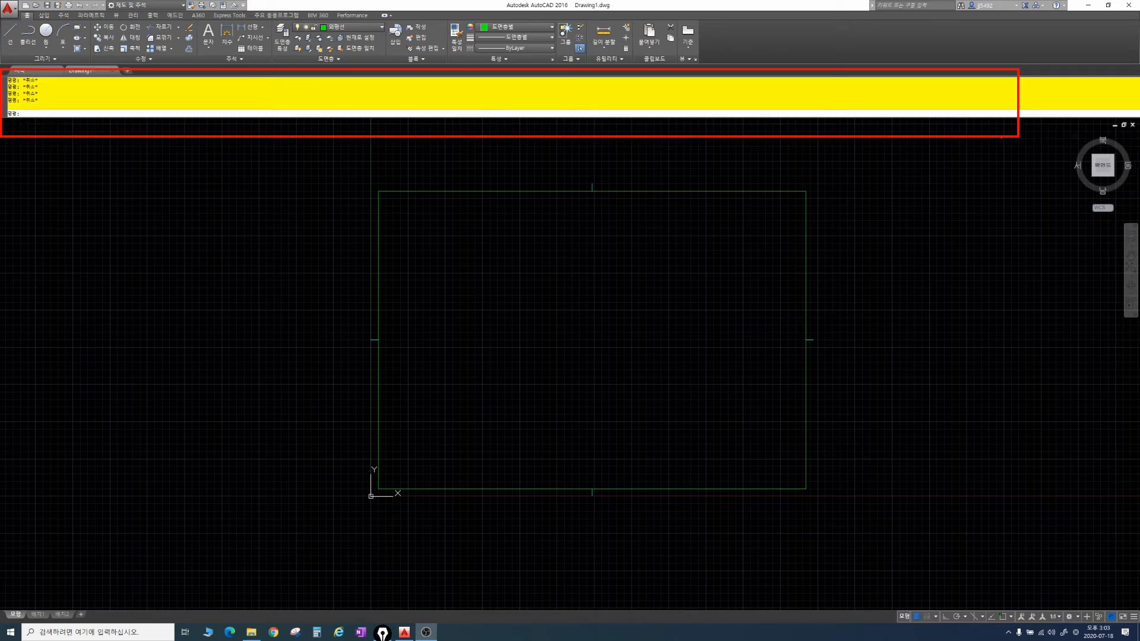
Float the command line window over the lower drawing area and dock it back above the drawing.
mouse_move(3, 109)
mouse_down()
mouse_move(132, 304)
mouse_move(178, 498)
mouse_move(168, 582)
mouse_up()
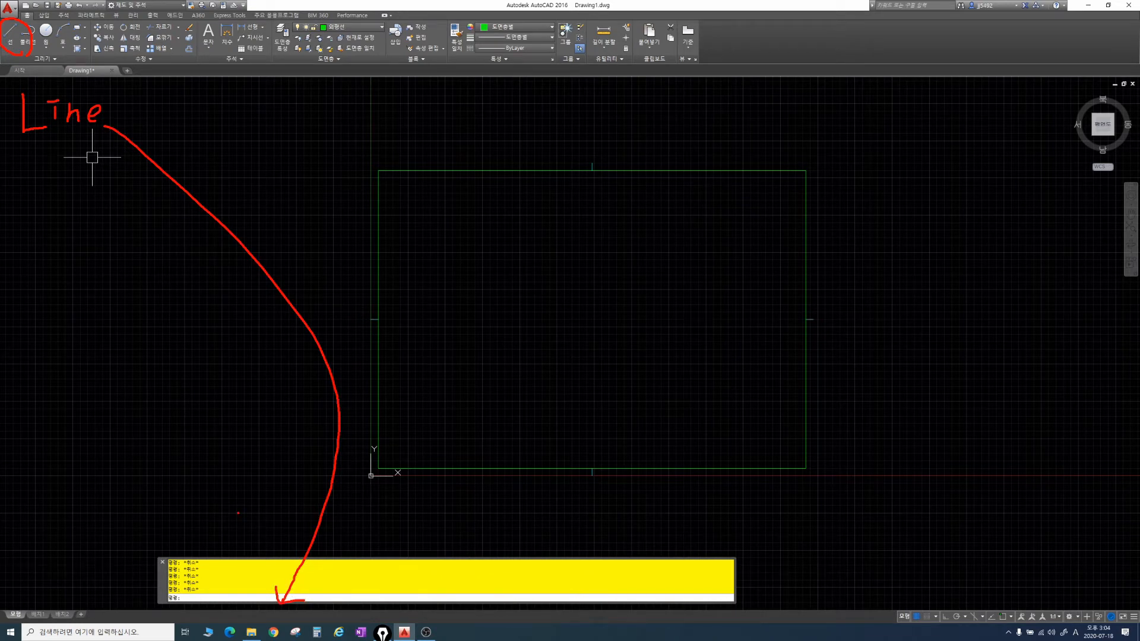
mouse_move(167, 583)
mouse_down()
mouse_move(35, 218)
mouse_move(13, 92)
mouse_up()
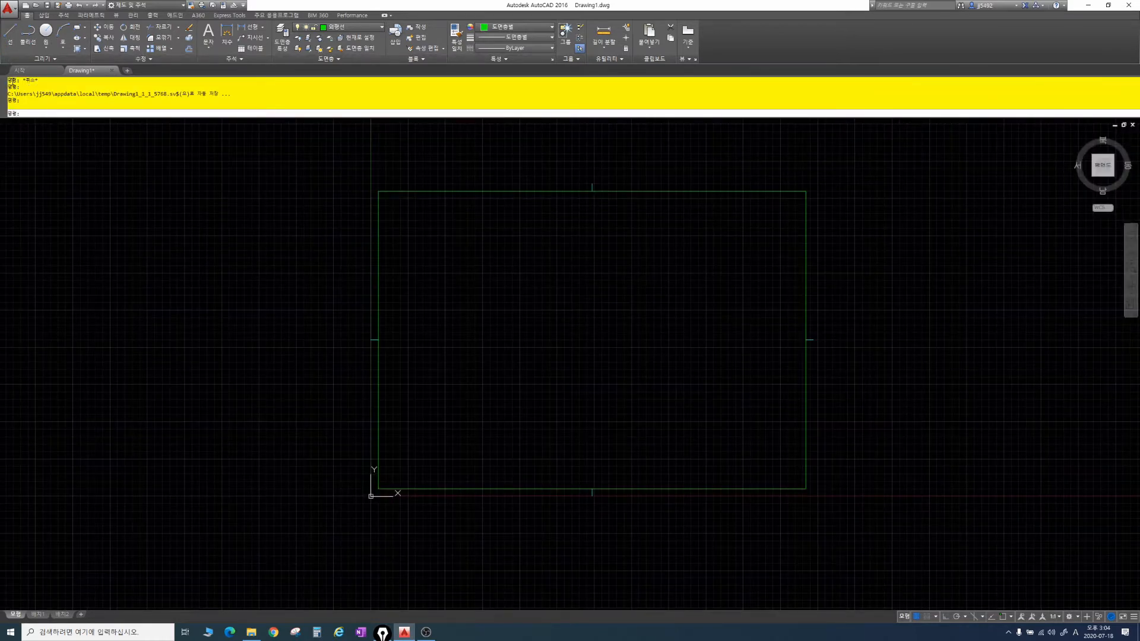
key(Escape)
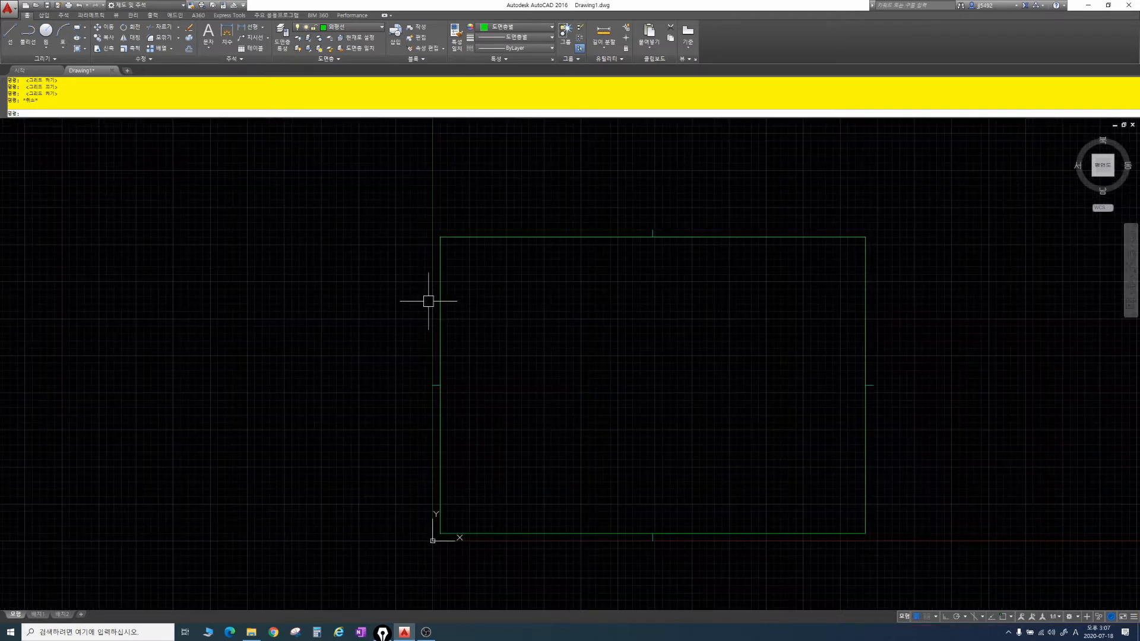
key(Escape)
key(Escape)
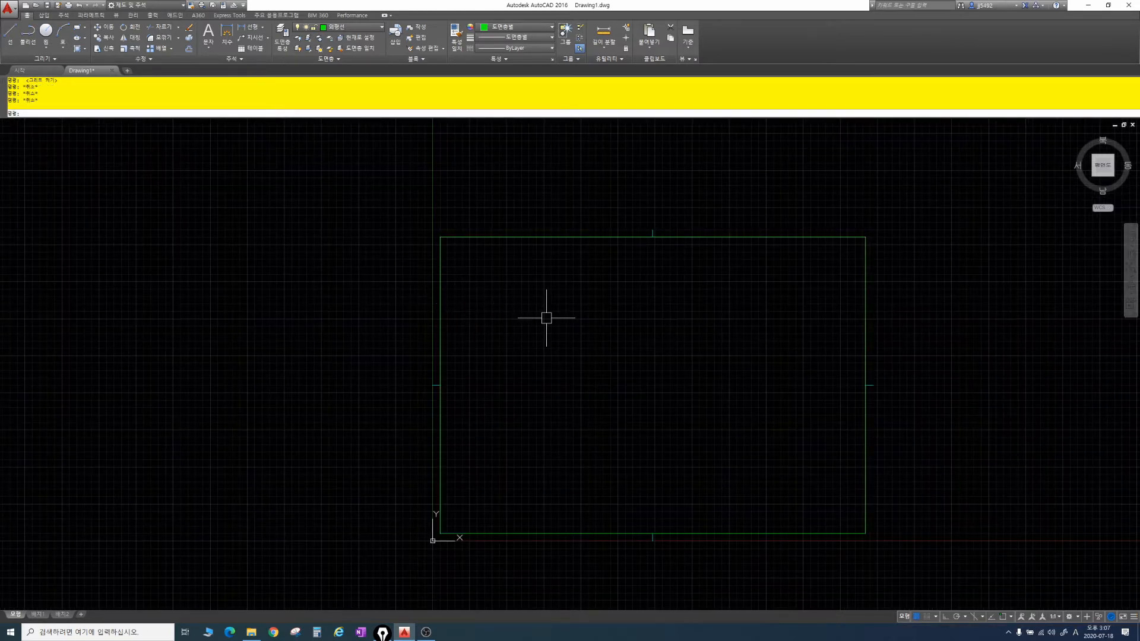
Examine the green drawing border by zooming in and out and panning across the drawing area.
middle_drag(616, 331, 617, 331)
middle_drag(617, 331, 617, 330)
mouse_move(618, 330)
middle_down()
mouse_move(316, 319)
mouse_move(565, 338)
mouse_move(684, 330)
middle_up()
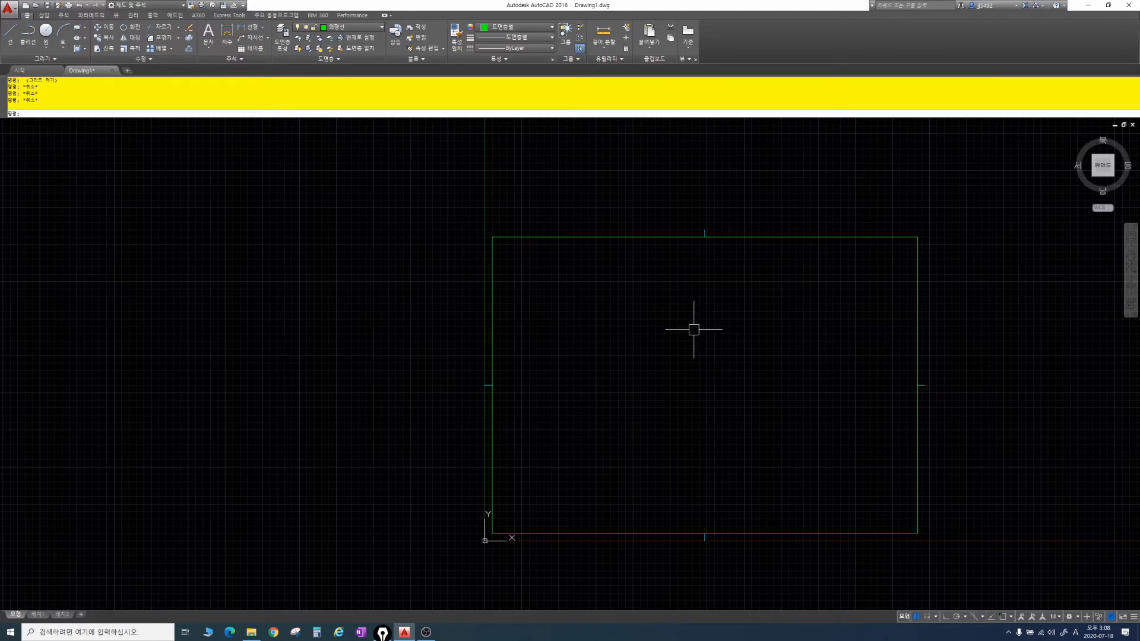
scroll(691, 328, up, 2)
scroll(691, 328, up, 2)
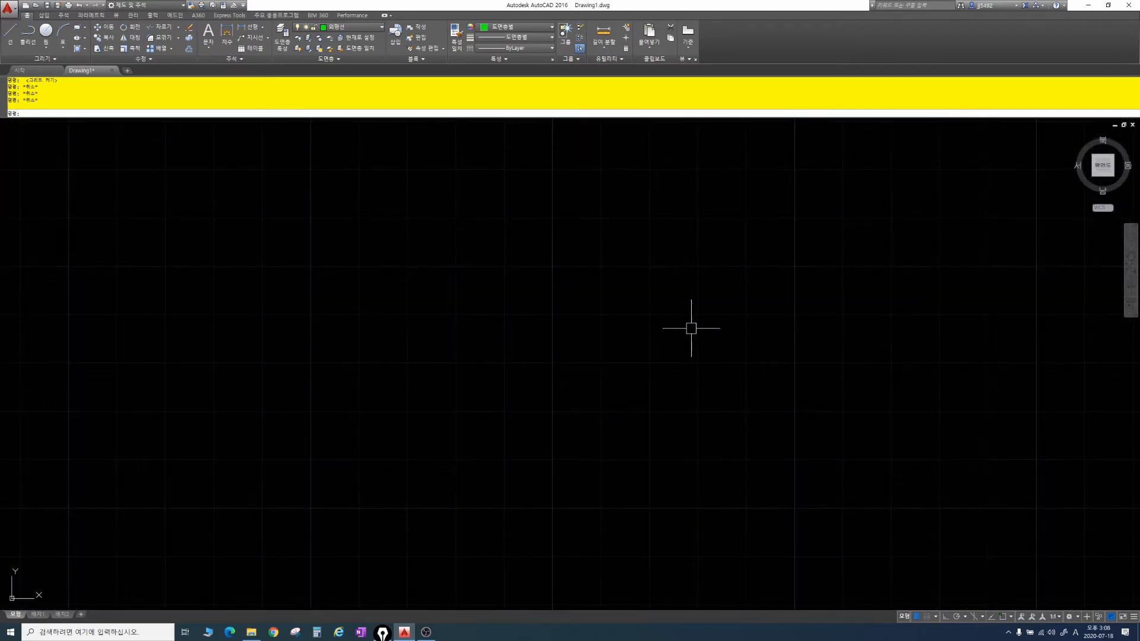
scroll(691, 328, down, 4)
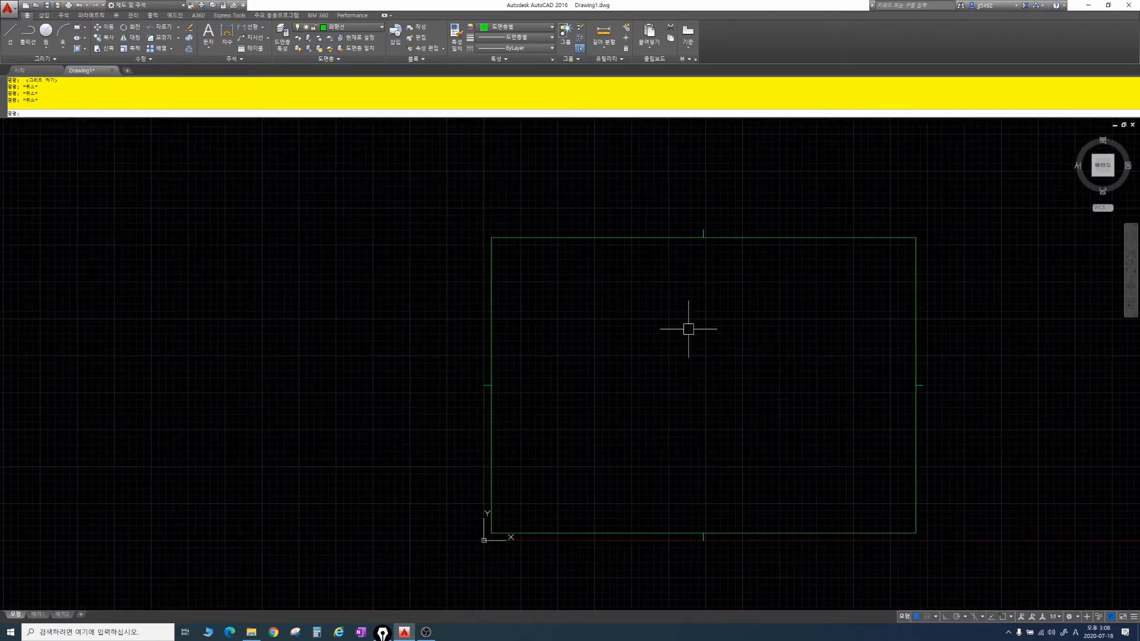
scroll(689, 329, down, 2)
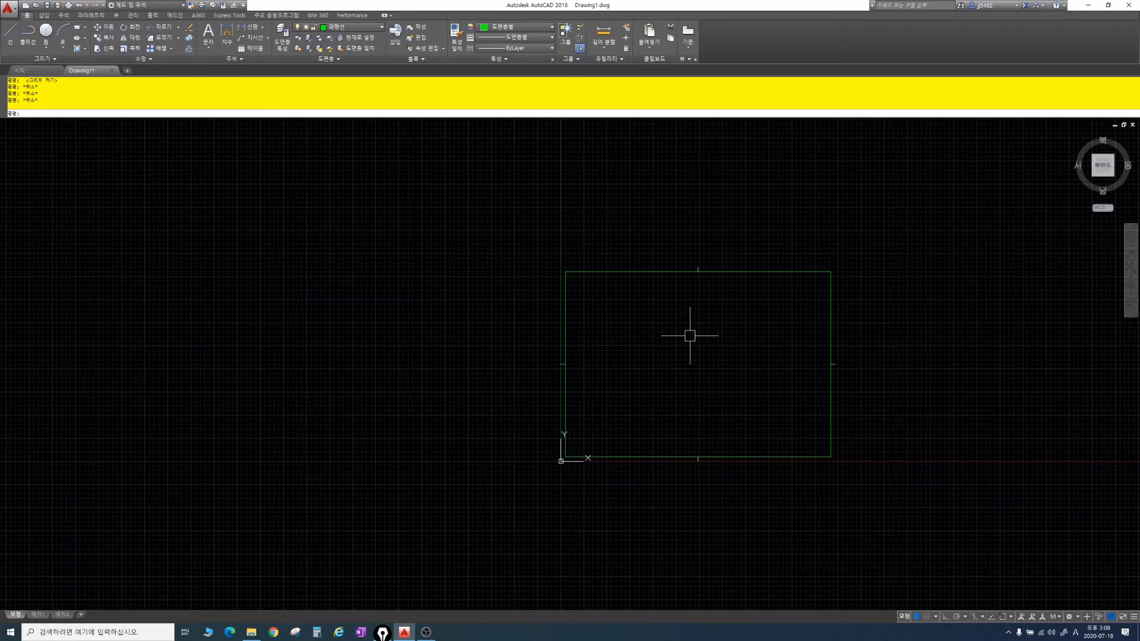
scroll(700, 336, up, 6)
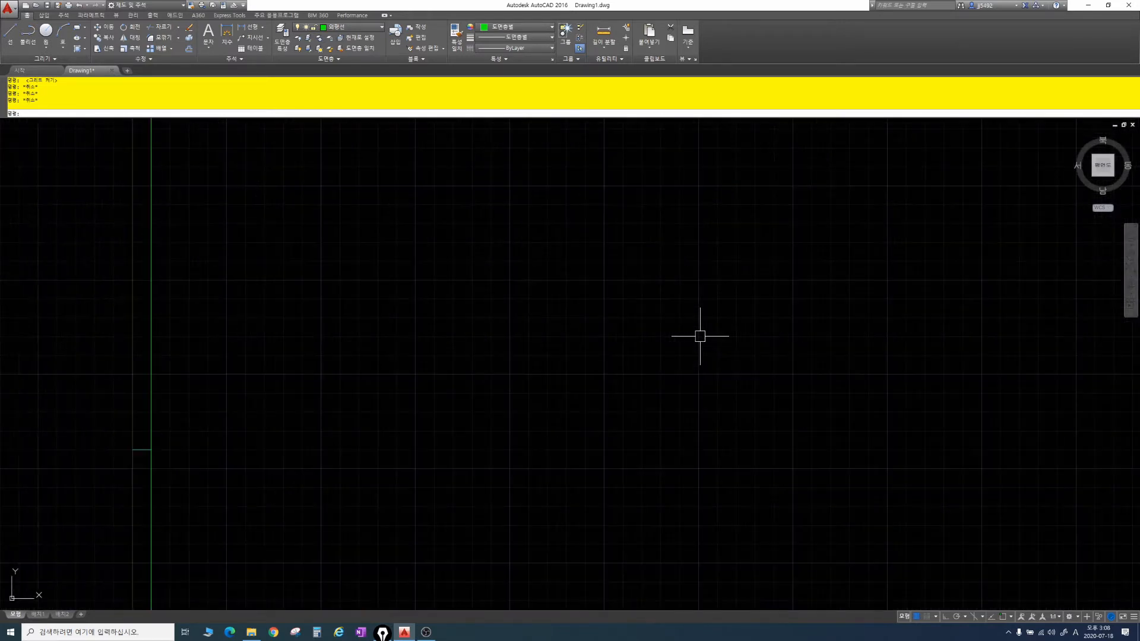
scroll(700, 336, down, 6)
mouse_move(690, 334)
middle_down()
mouse_move(776, 333)
mouse_move(614, 326)
middle_up()
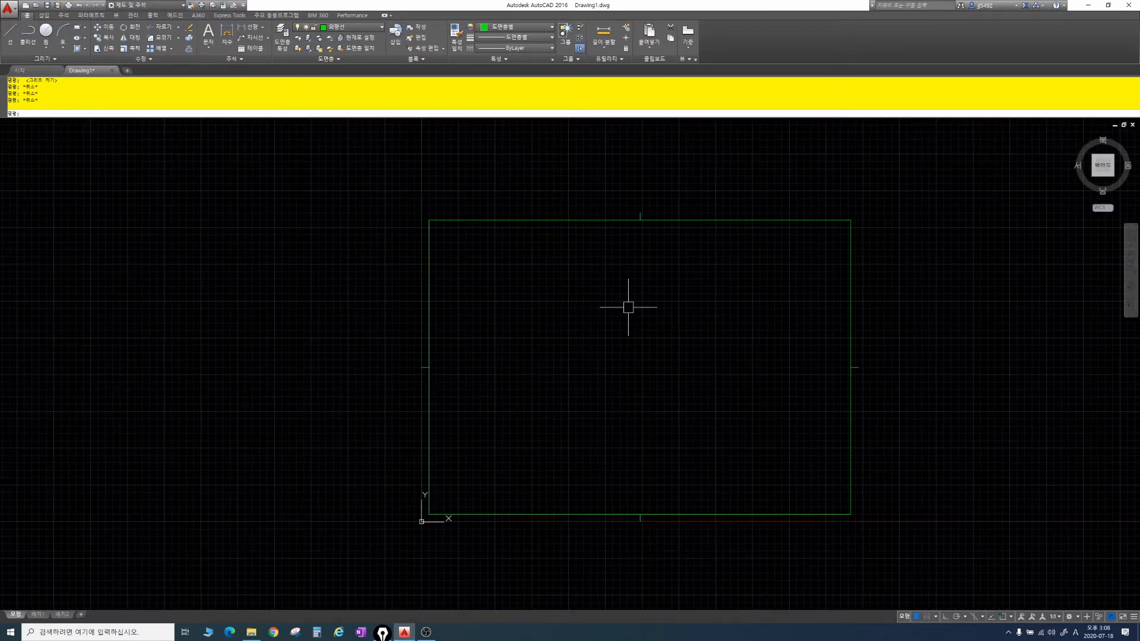
mouse_move(628, 307)
middle_down()
mouse_move(710, 309)
mouse_move(659, 309)
middle_up()
scroll(660, 309, up, 3)
scroll(661, 309, down, 3)
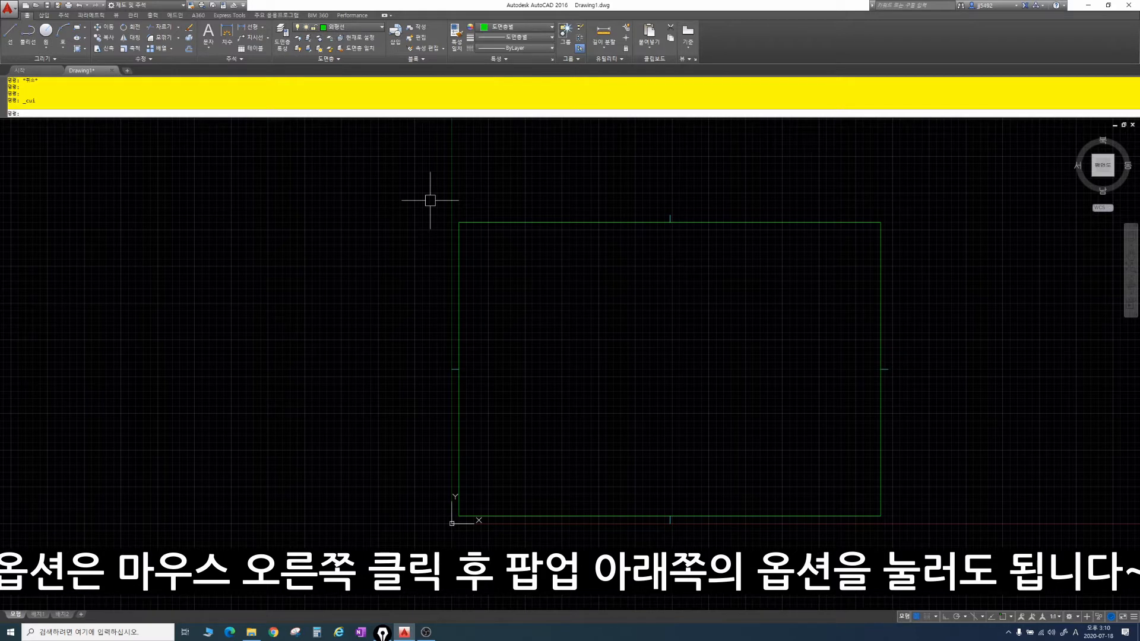
drag(572, 141, 573, 141)
mouse_move(595, 131)
mouse_down()
mouse_move(593, 173)
mouse_move(596, 156)
mouse_move(622, 174)
mouse_up()
mouse_move(613, 159)
mouse_down()
mouse_move(631, 155)
mouse_move(640, 171)
mouse_up()
drag(653, 158, 684, 169)
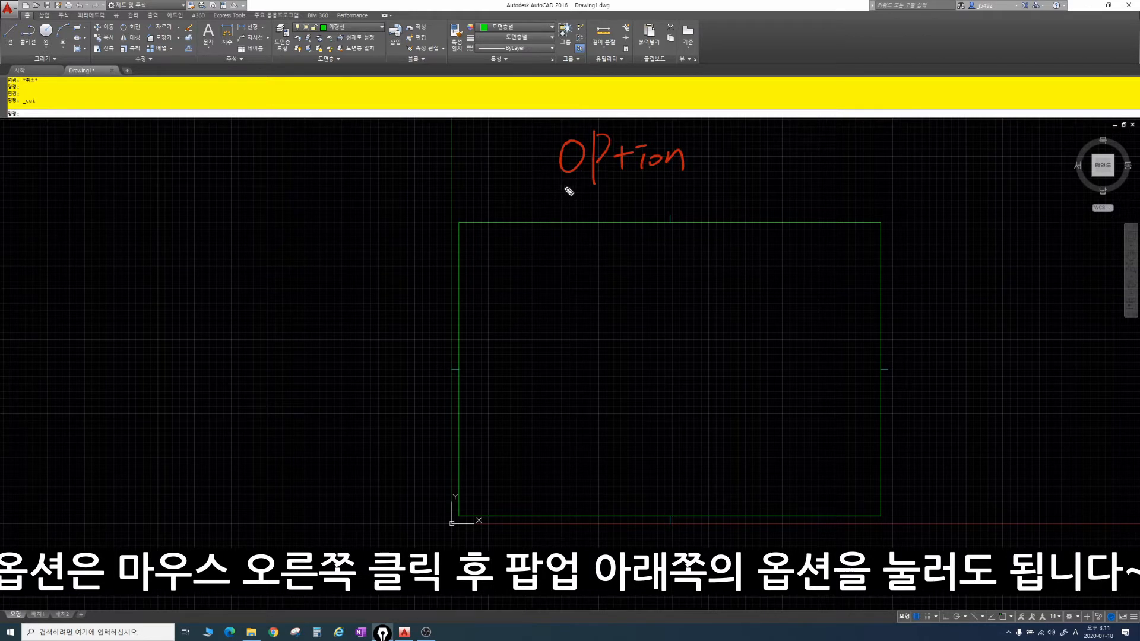
drag(551, 190, 623, 185)
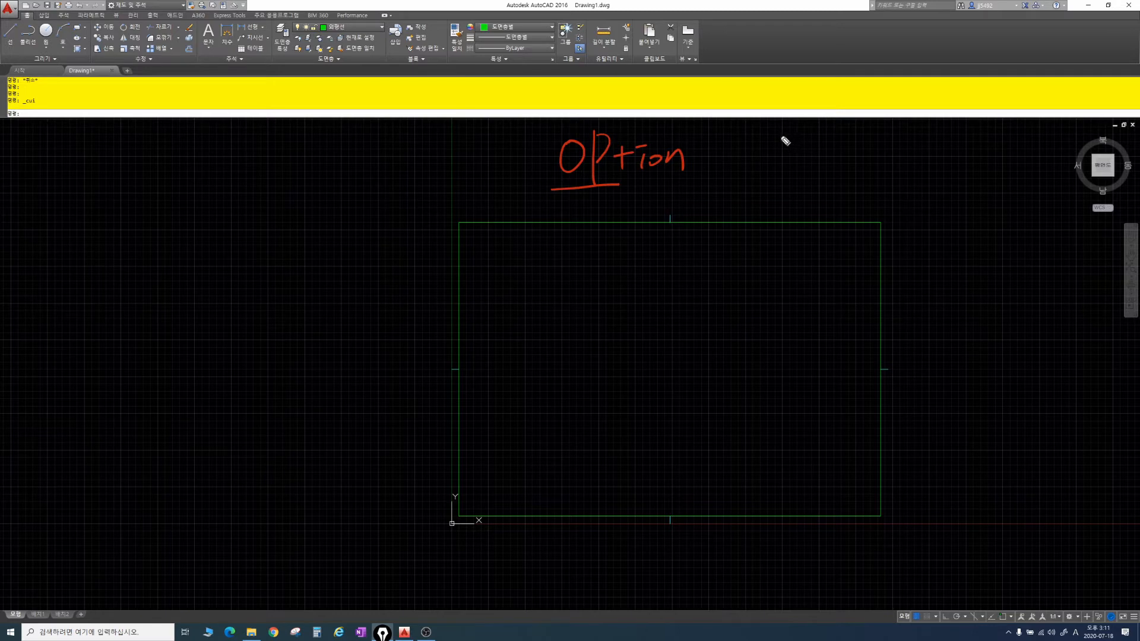
mouse_move(758, 141)
mouse_down()
mouse_move(750, 156)
mouse_move(820, 126)
mouse_move(813, 137)
mouse_up()
click(769, 149)
drag(798, 133, 826, 148)
drag(832, 142, 847, 139)
mouse_move(845, 123)
mouse_down()
mouse_move(838, 150)
mouse_move(882, 136)
mouse_up()
click(768, 199)
mouse_move(742, 188)
mouse_down()
mouse_move(766, 203)
mouse_move(793, 197)
mouse_up()
mouse_move(815, 174)
mouse_down()
mouse_move(811, 198)
mouse_move(847, 183)
mouse_move(886, 197)
mouse_up()
mouse_move(890, 159)
mouse_down()
mouse_move(905, 193)
mouse_move(947, 178)
mouse_up()
click(769, 256)
mouse_move(743, 238)
mouse_down()
mouse_move(742, 262)
mouse_move(790, 254)
mouse_up()
drag(794, 236, 797, 252)
drag(814, 221, 808, 269)
drag(812, 246, 834, 231)
drag(822, 247, 837, 262)
mouse_move(855, 225)
mouse_down()
mouse_move(845, 248)
mouse_move(863, 243)
mouse_up()
drag(843, 256, 891, 248)
drag(882, 255, 928, 245)
drag(911, 257, 932, 254)
drag(938, 235, 965, 241)
drag(945, 252, 971, 264)
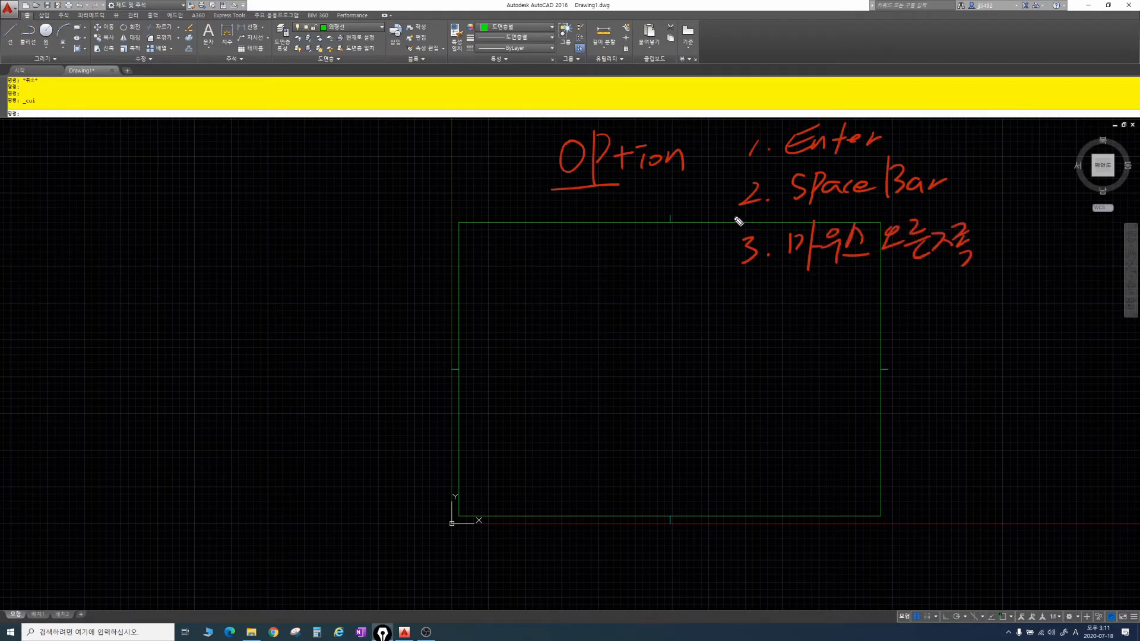
mouse_move(728, 217)
mouse_down()
mouse_move(906, 212)
mouse_move(974, 184)
mouse_move(906, 153)
mouse_move(764, 153)
mouse_move(730, 215)
mouse_up()
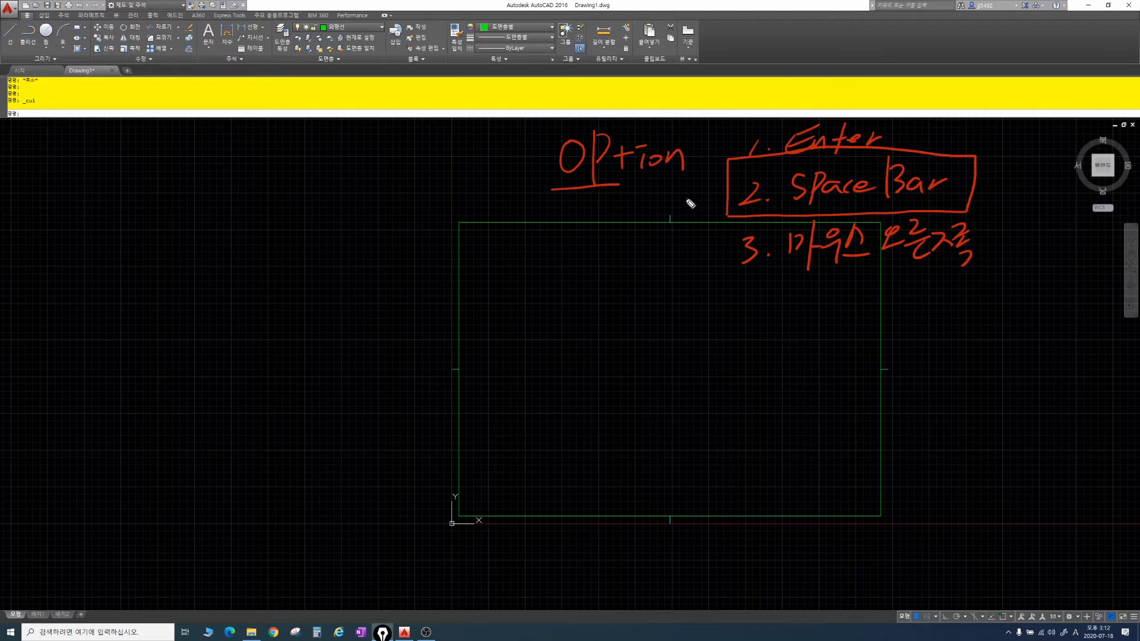
key(Escape)
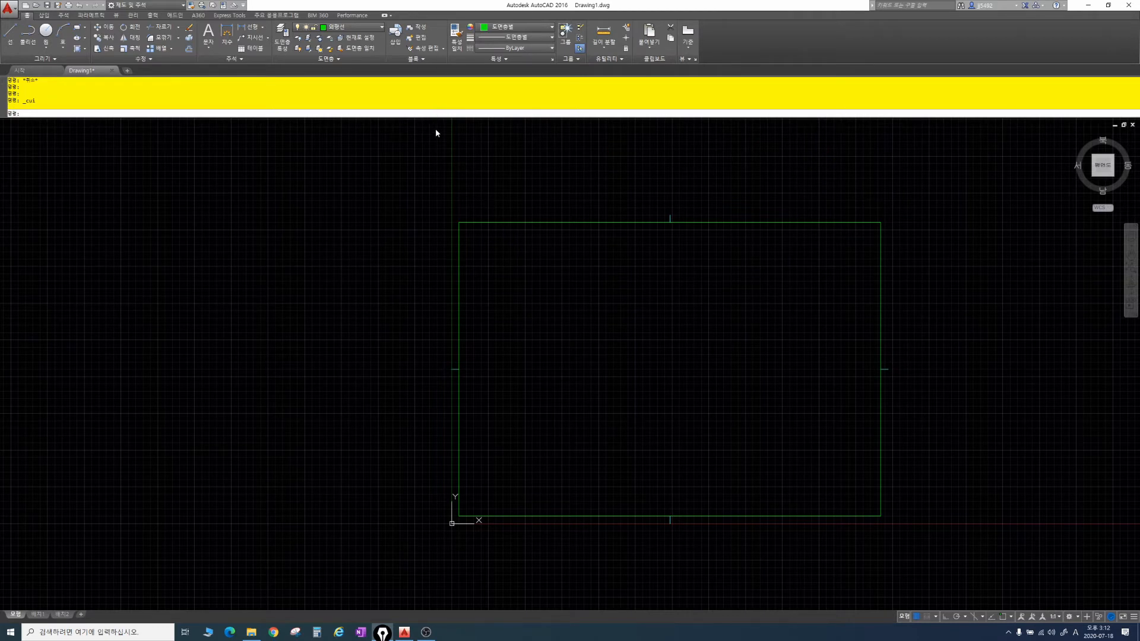
Run OPTIONS and set the 2D model space uniform background colour to white in the display settings.
text(op)
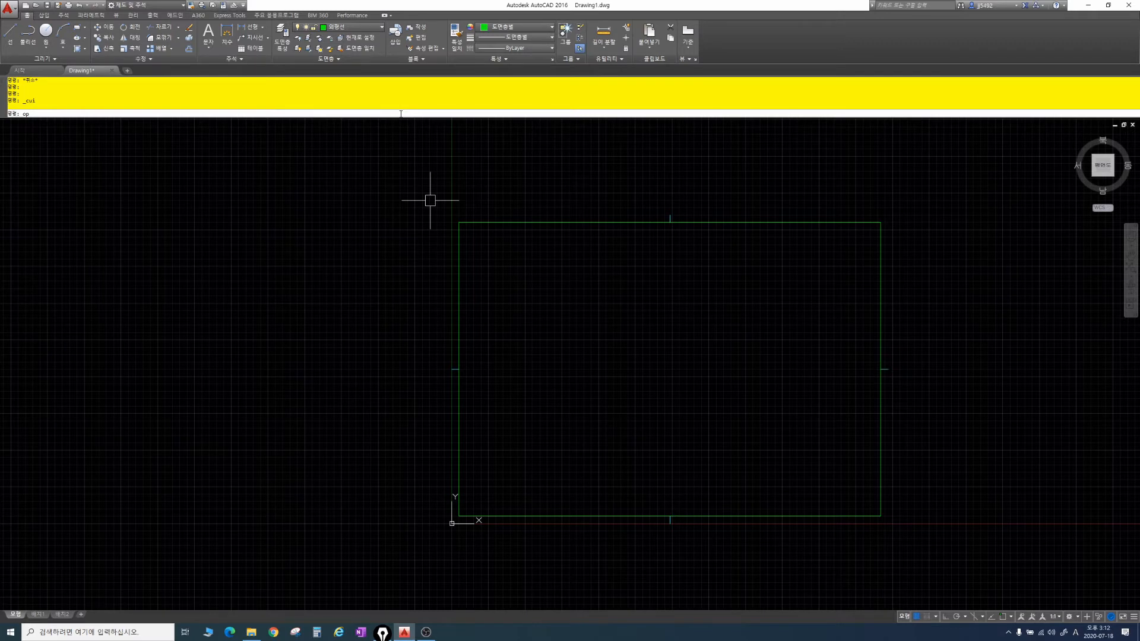
key(Return)
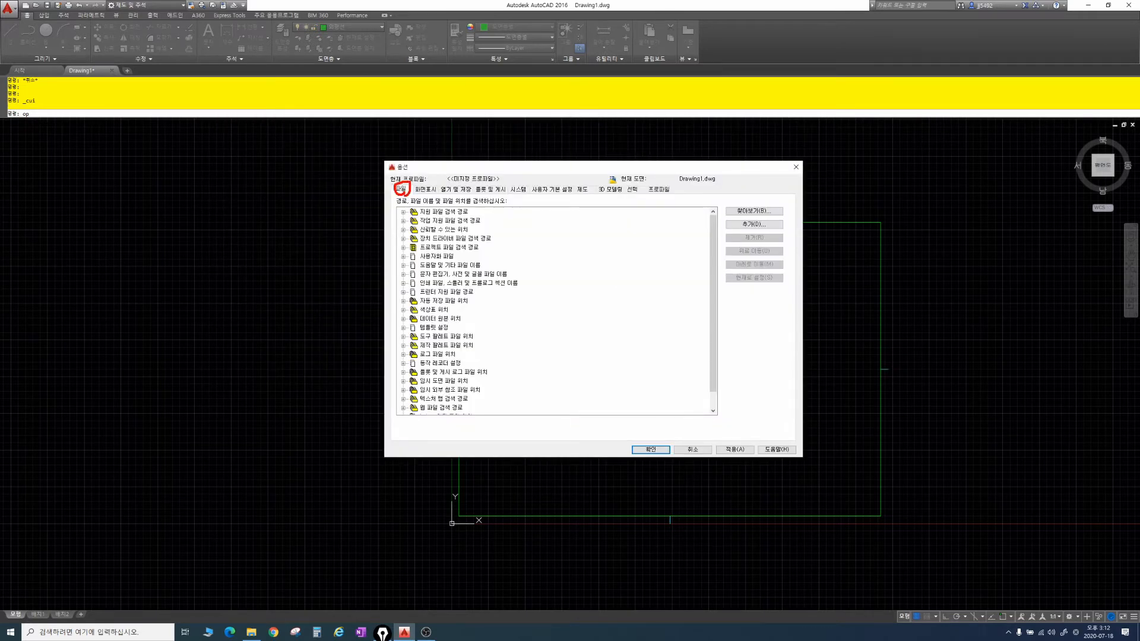
click(425, 190)
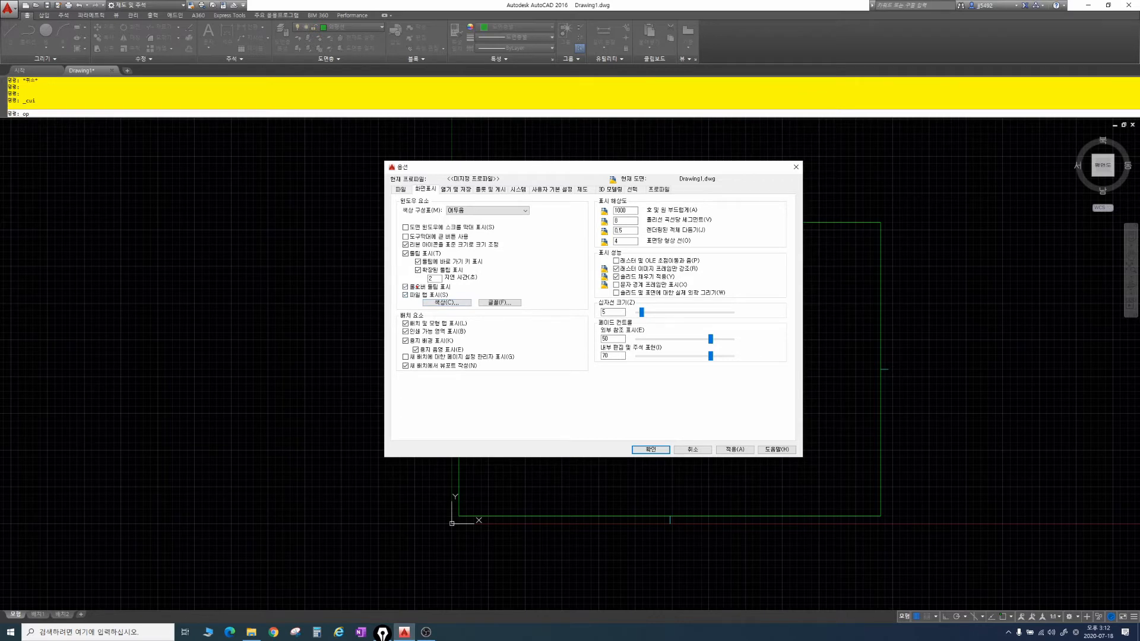
click(448, 302)
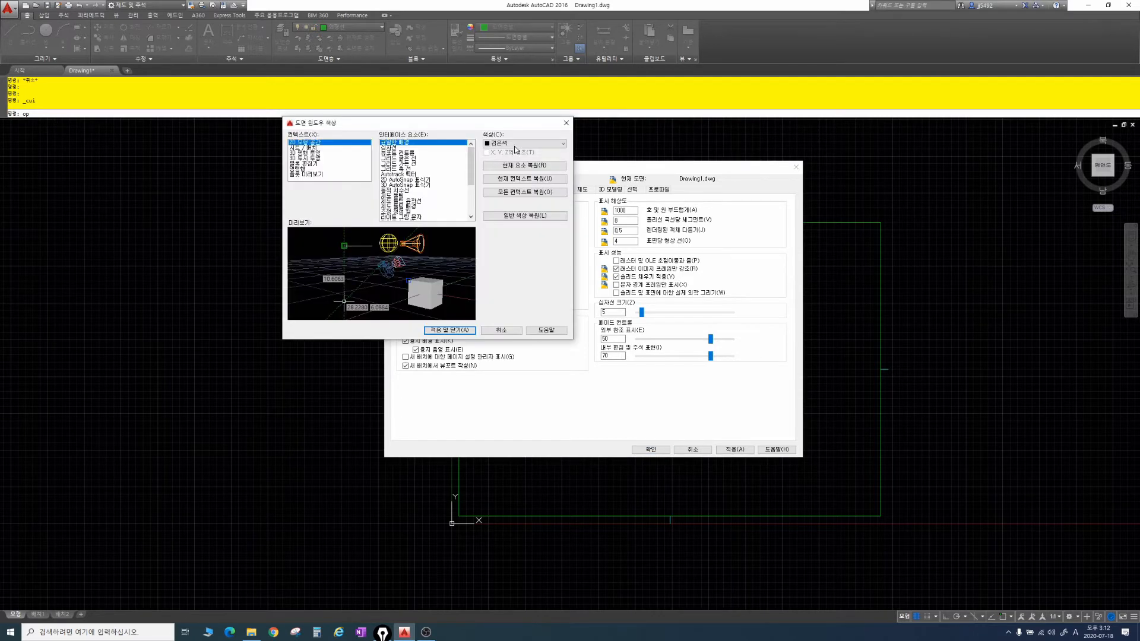
click(516, 144)
click(499, 191)
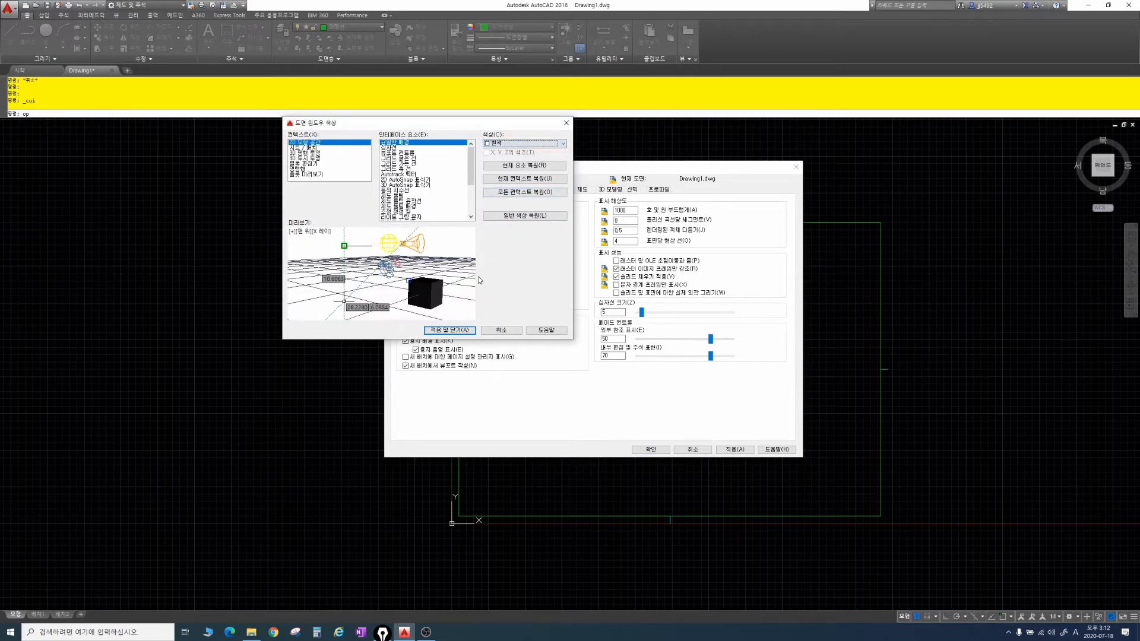
click(459, 331)
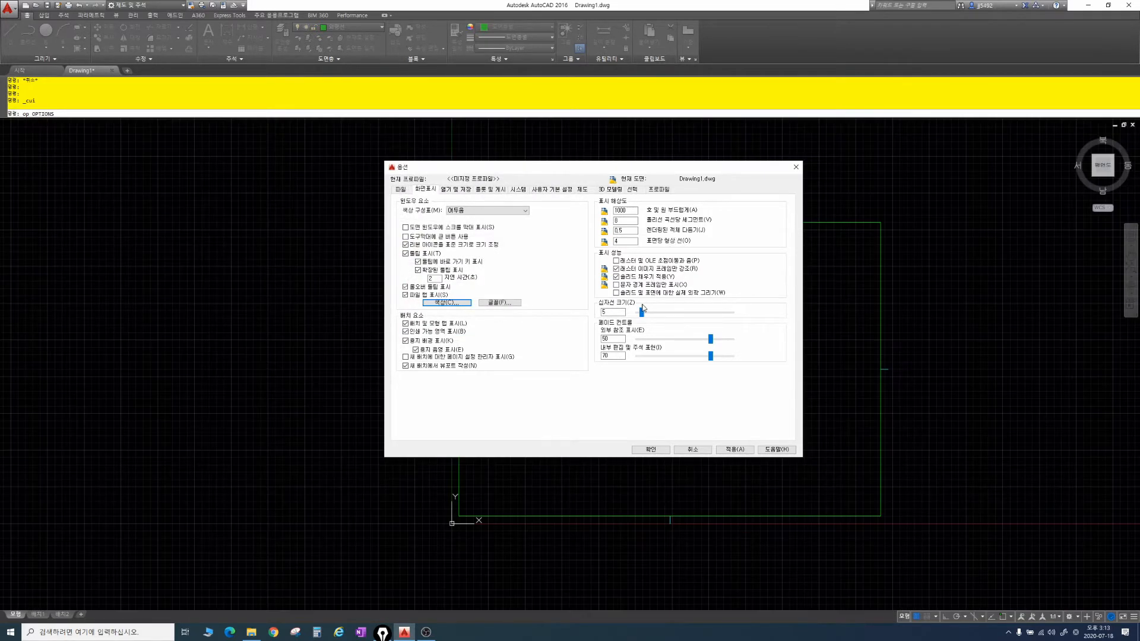
Set the crosshair size to 100 in the display options and apply the change.
mouse_move(639, 301)
mouse_down()
mouse_move(607, 318)
mouse_move(737, 316)
mouse_up()
click(733, 450)
click(677, 448)
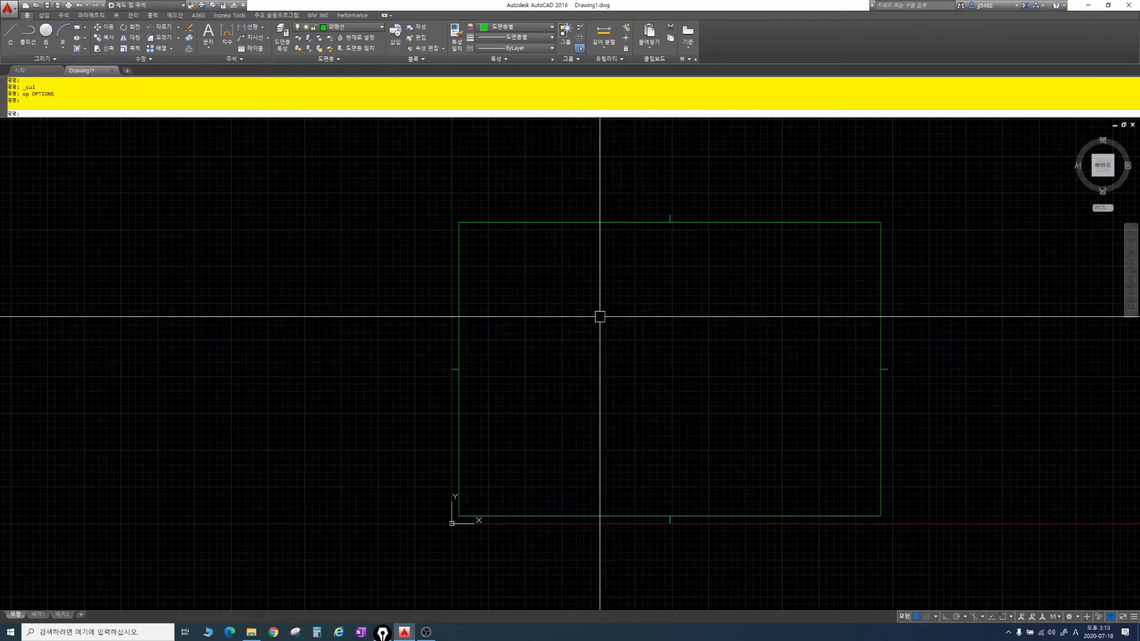
Run OPTIONS, set the crosshair size to 5 and show the drafting settings.
text(op)
key(Return)
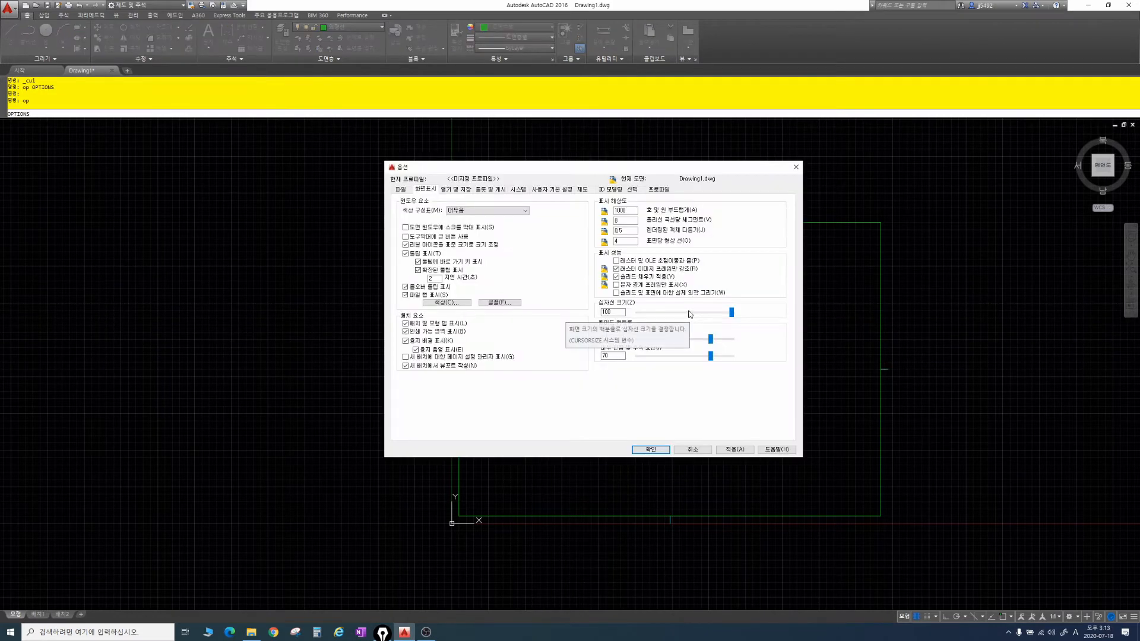
drag(730, 315, 641, 315)
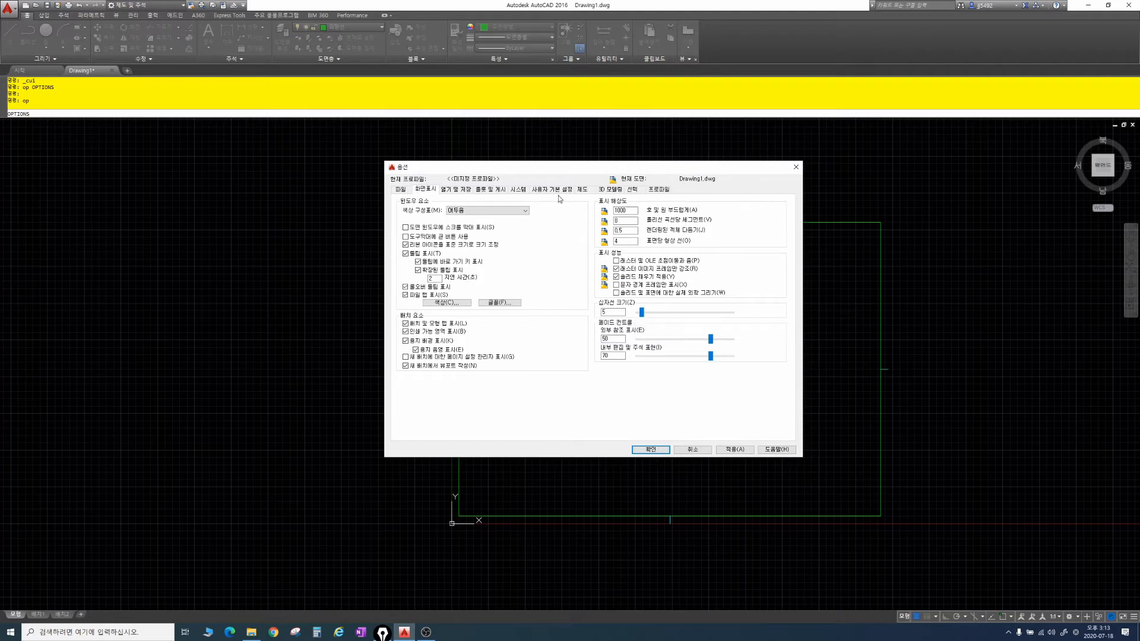
click(582, 189)
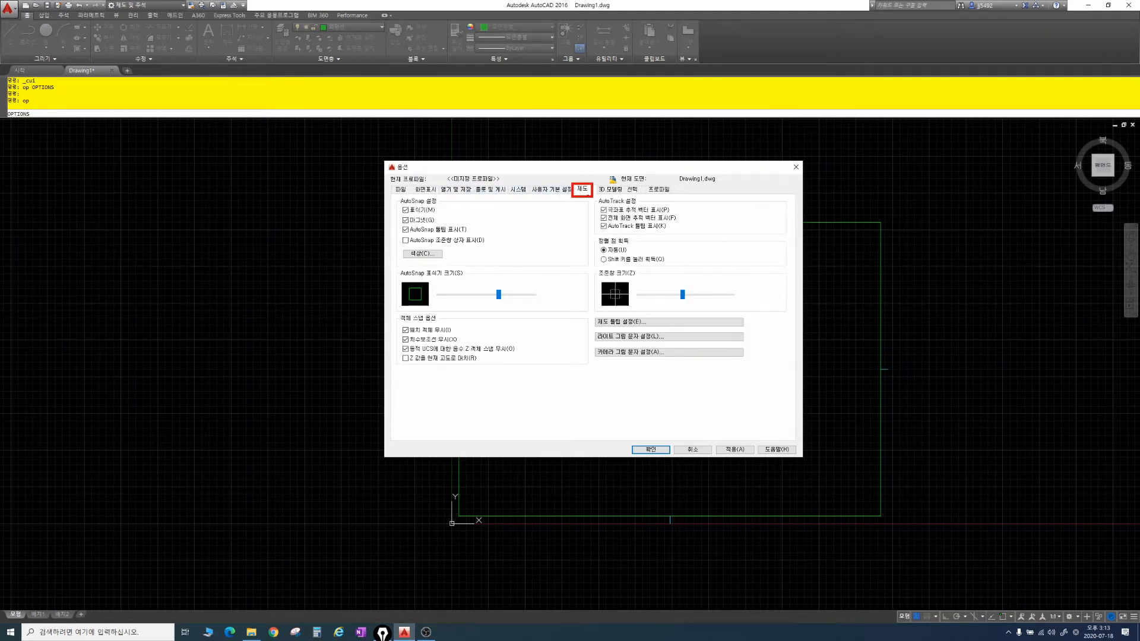
mouse_move(434, 207)
mouse_down()
mouse_move(408, 209)
mouse_move(432, 197)
mouse_up()
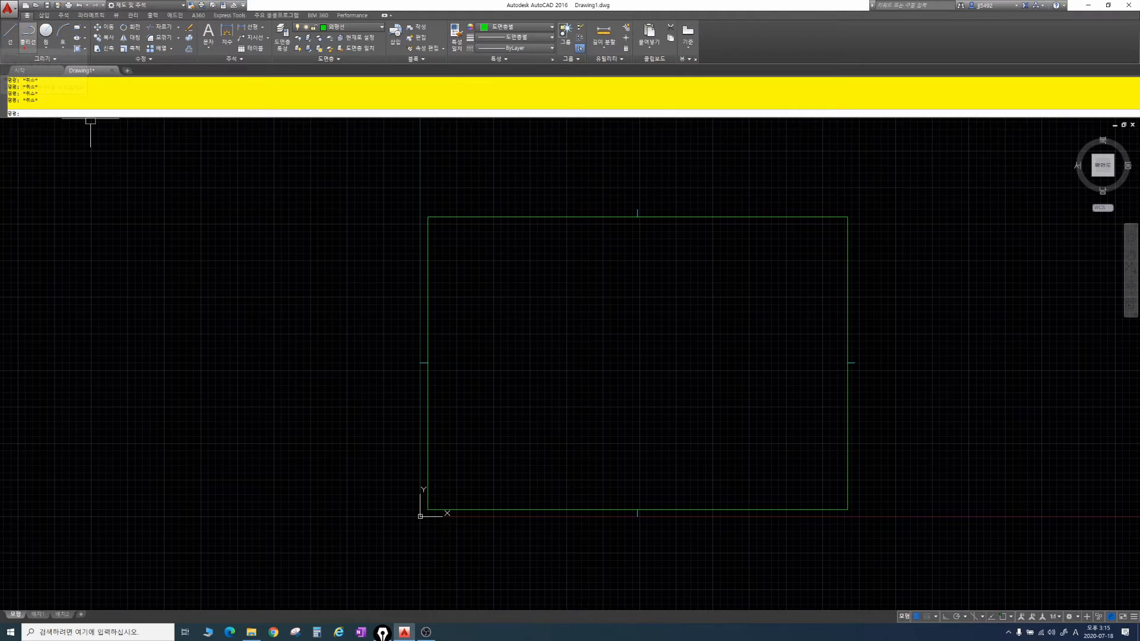
Draw a single, slightly sloping line across the upper half of the green border.
click(10, 34)
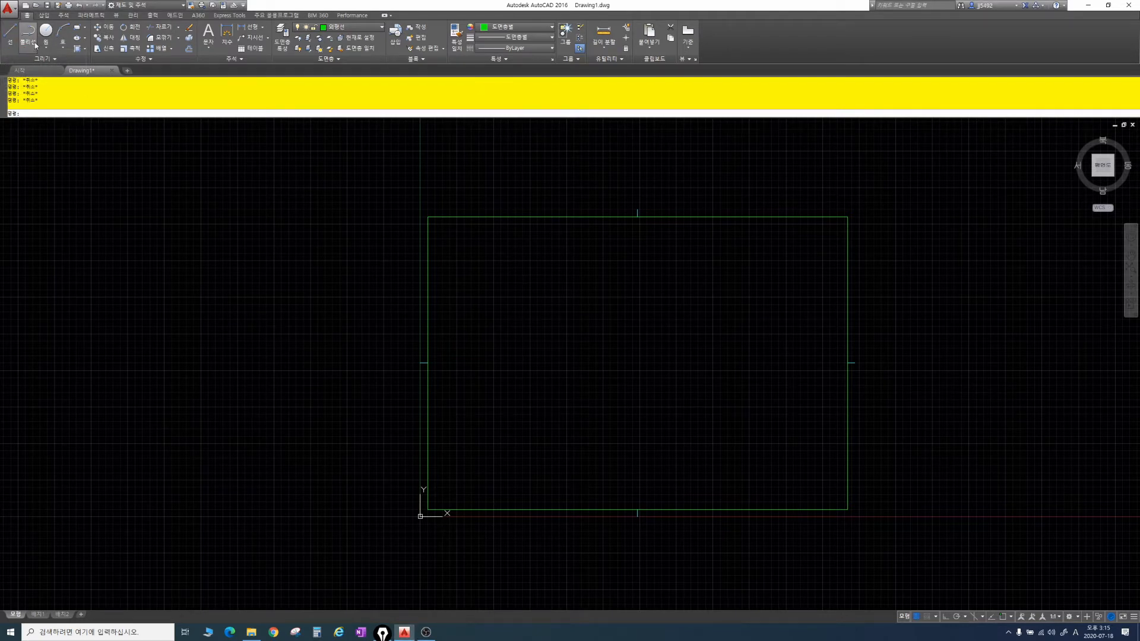
click(494, 316)
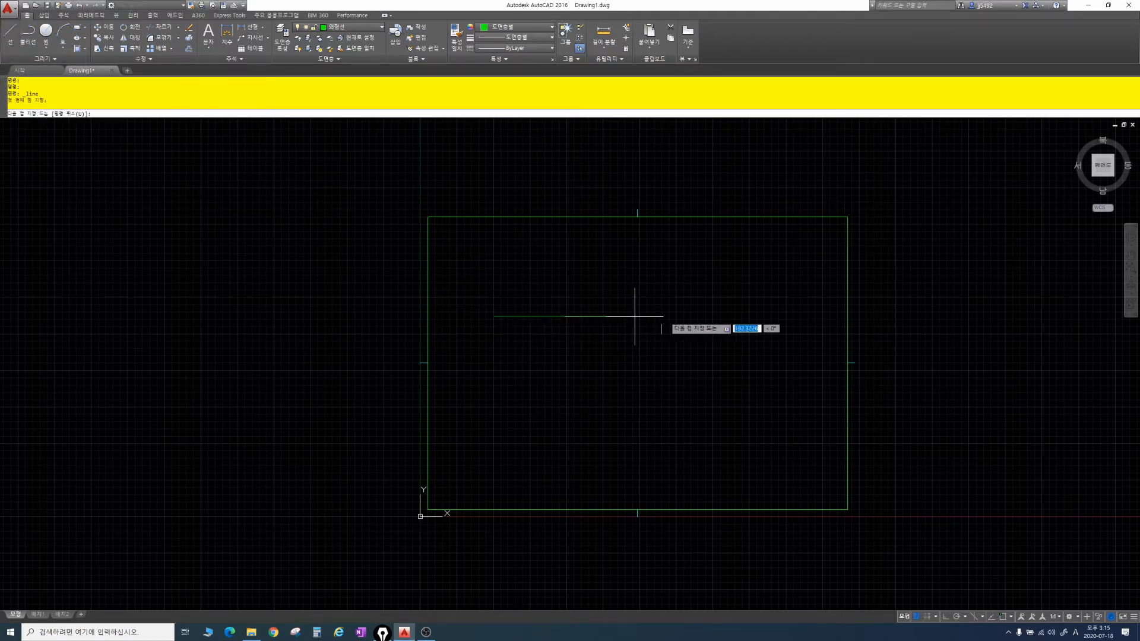
click(745, 305)
key(Escape)
key(Escape)
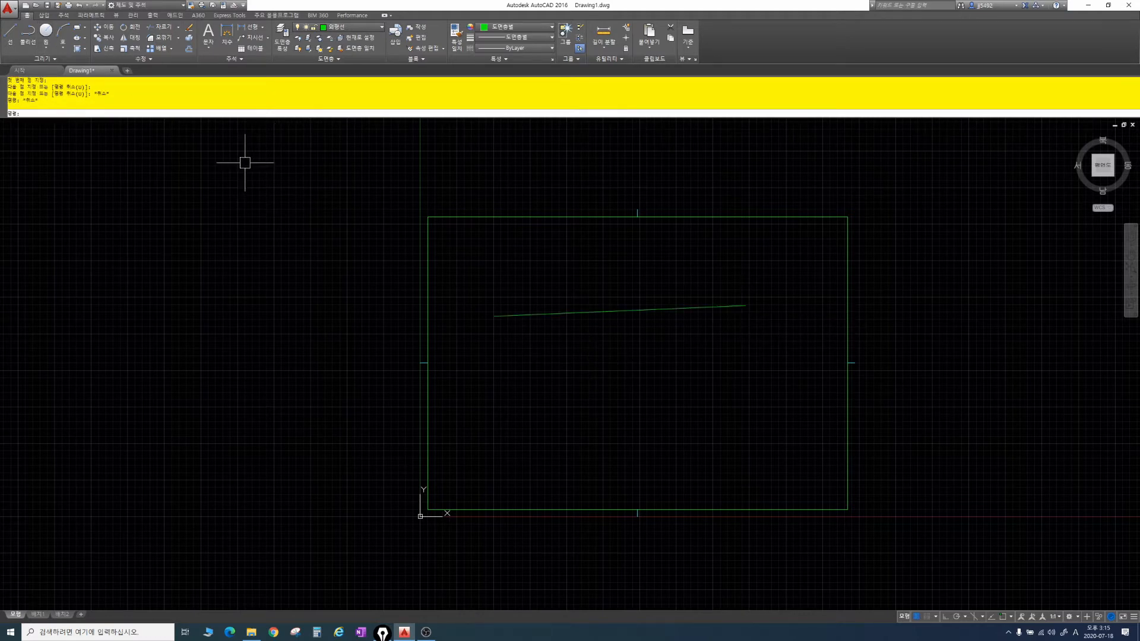
Draw a circle inside the border below the sloping line, specifying its centre and radius freehand.
click(46, 30)
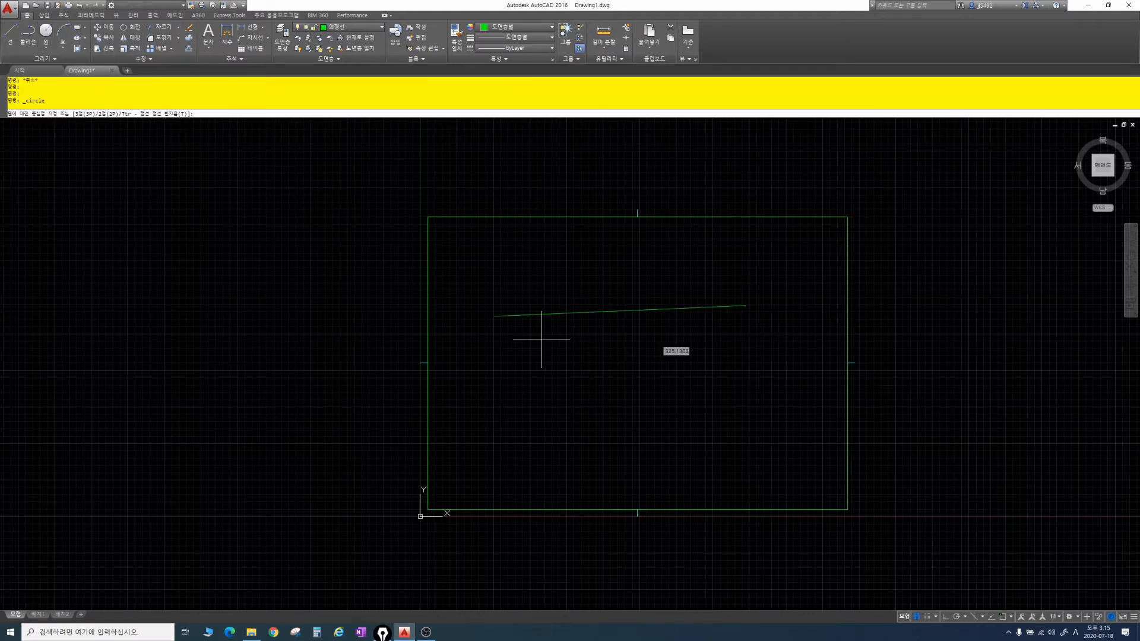
click(647, 416)
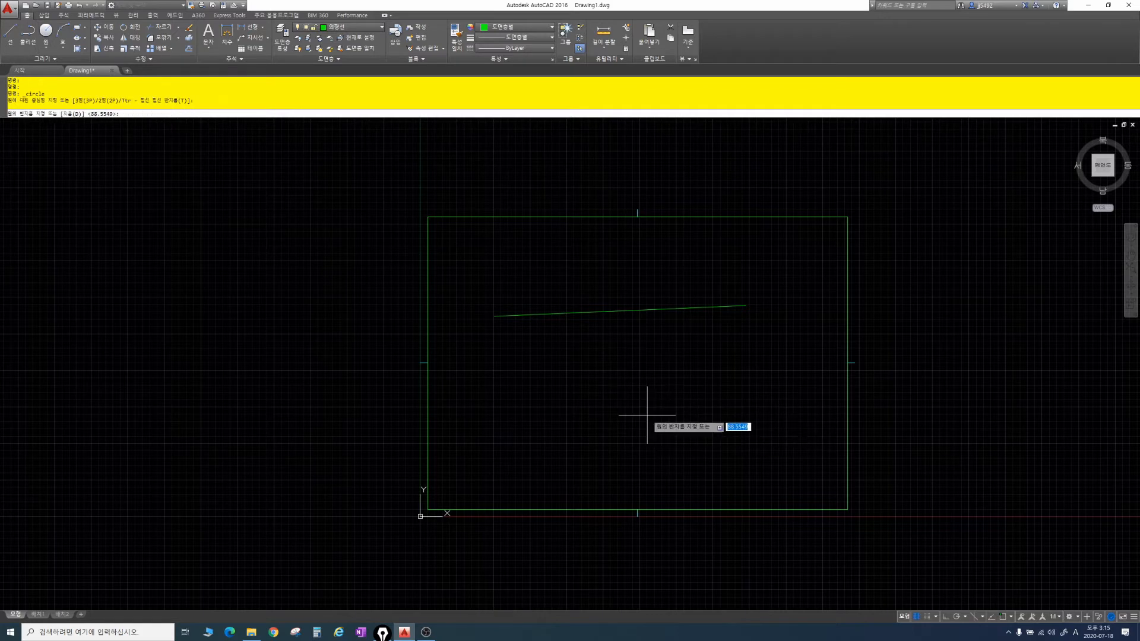
click(708, 381)
key(Escape)
key(Escape)
key(Escape)
middle_drag(652, 376, 639, 358)
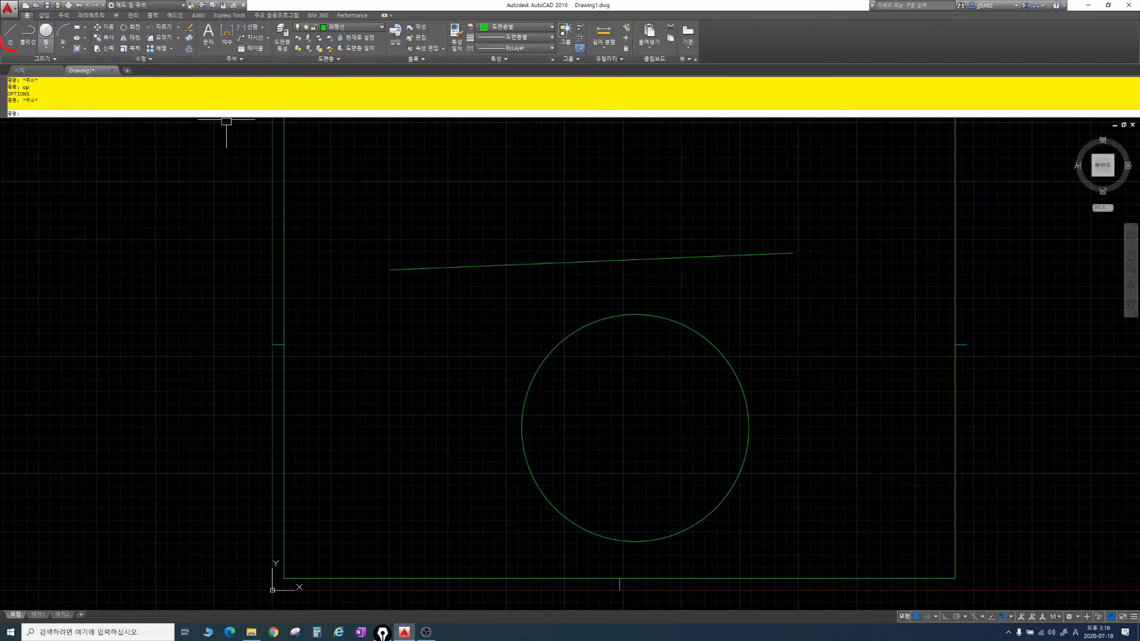
Start the Line command, try switching object snap off and on near the sloping line's end, and cancel the command.
click(11, 33)
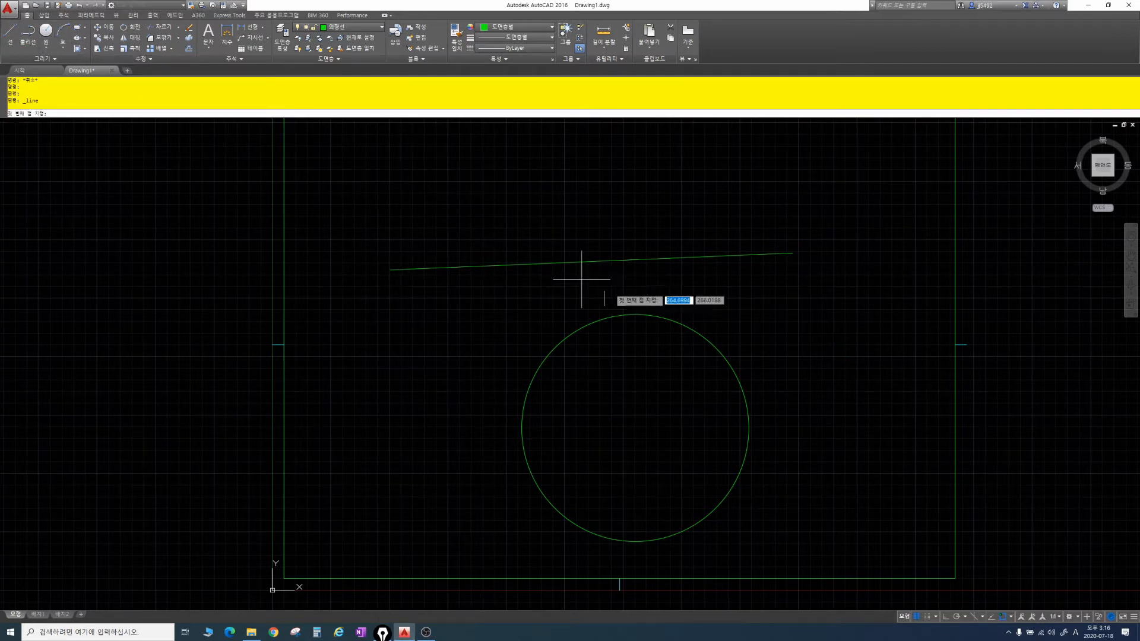
key(F3)
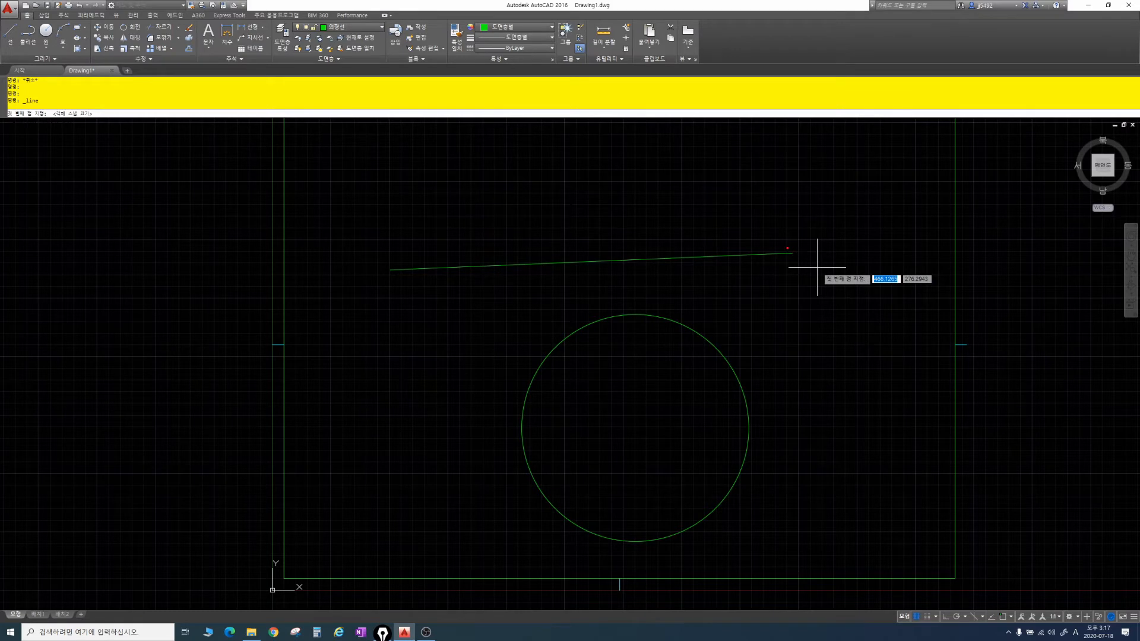
mouse_move(784, 246)
mouse_down()
mouse_move(785, 262)
mouse_move(804, 261)
mouse_up()
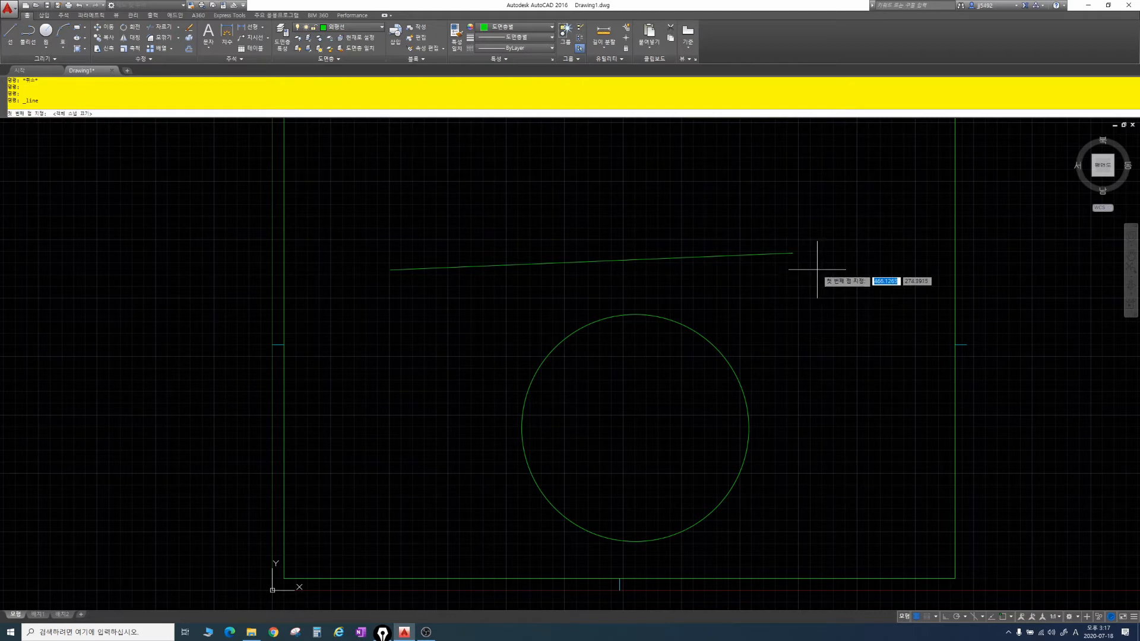
key(F3)
key(F3)
key(F3)
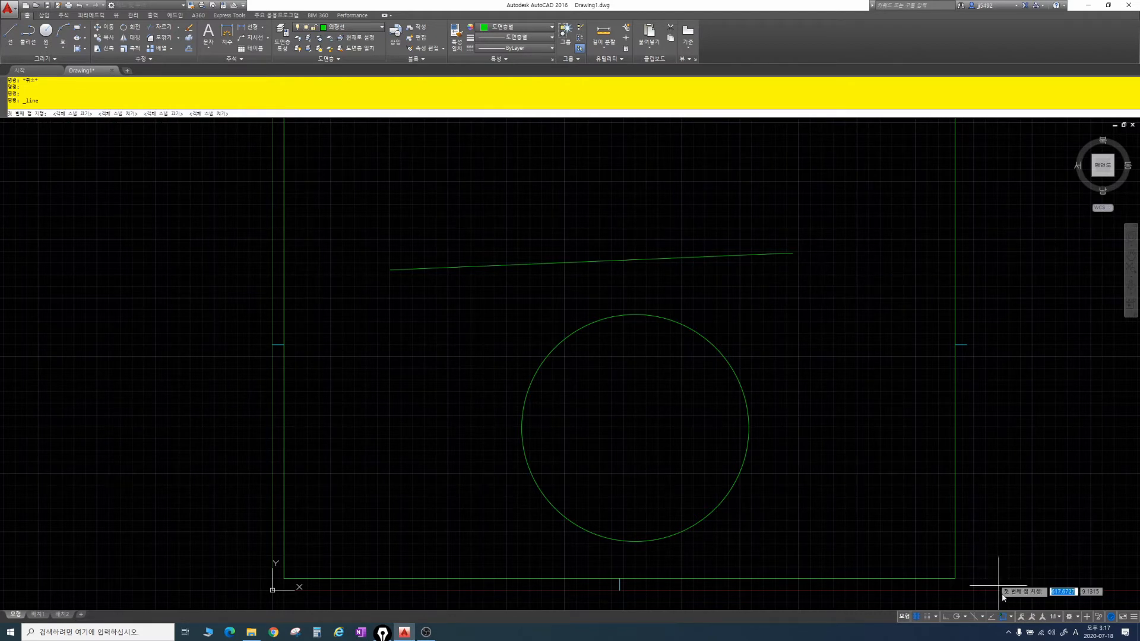
mouse_move(997, 609)
mouse_down()
mouse_move(1012, 629)
mouse_move(1058, 507)
mouse_up()
mouse_move(961, 557)
mouse_down()
mouse_move(971, 548)
mouse_move(966, 571)
mouse_move(981, 556)
mouse_up()
drag(979, 542, 987, 568)
key(Escape)
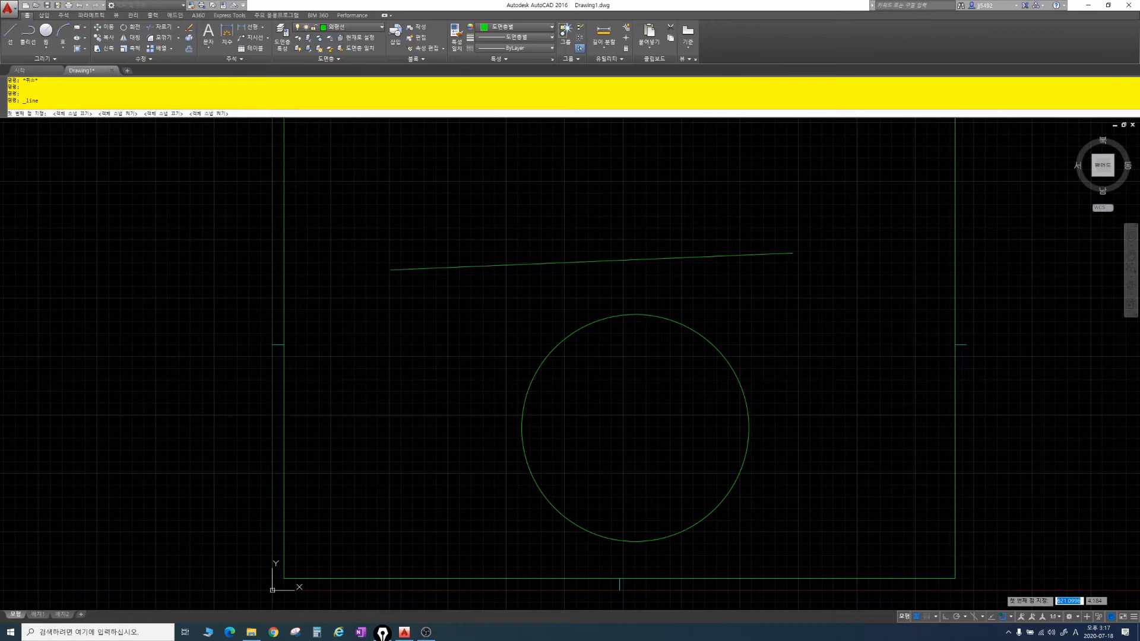
key(Escape)
Switch object snap off and on again, and draw a short line downward from the sloping line's right endpoint.
click(1004, 617)
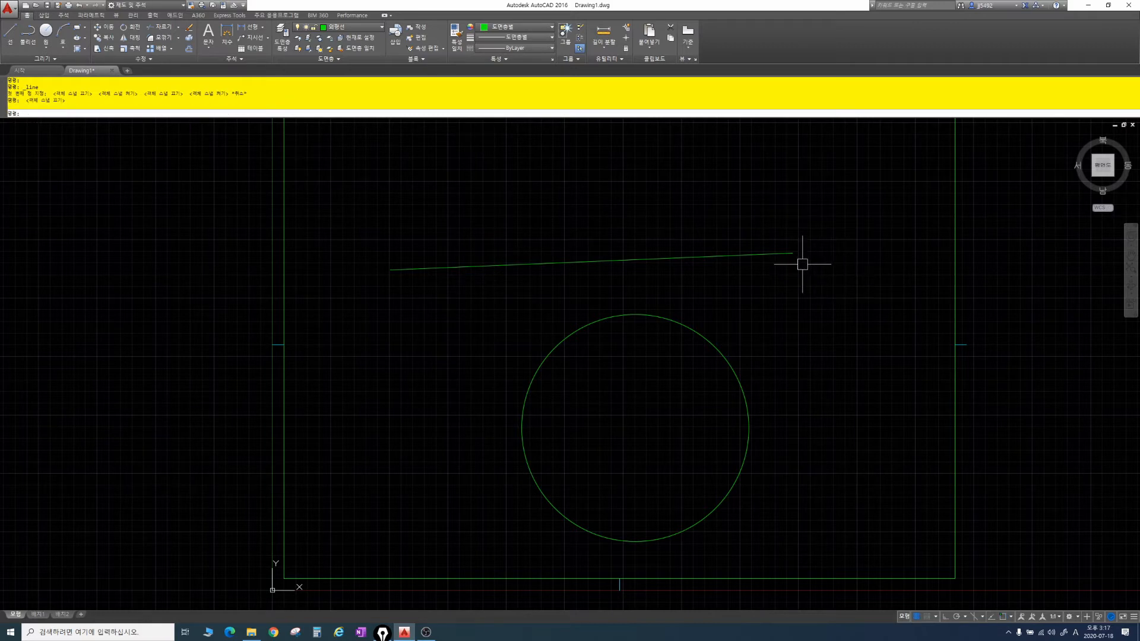
click(10, 32)
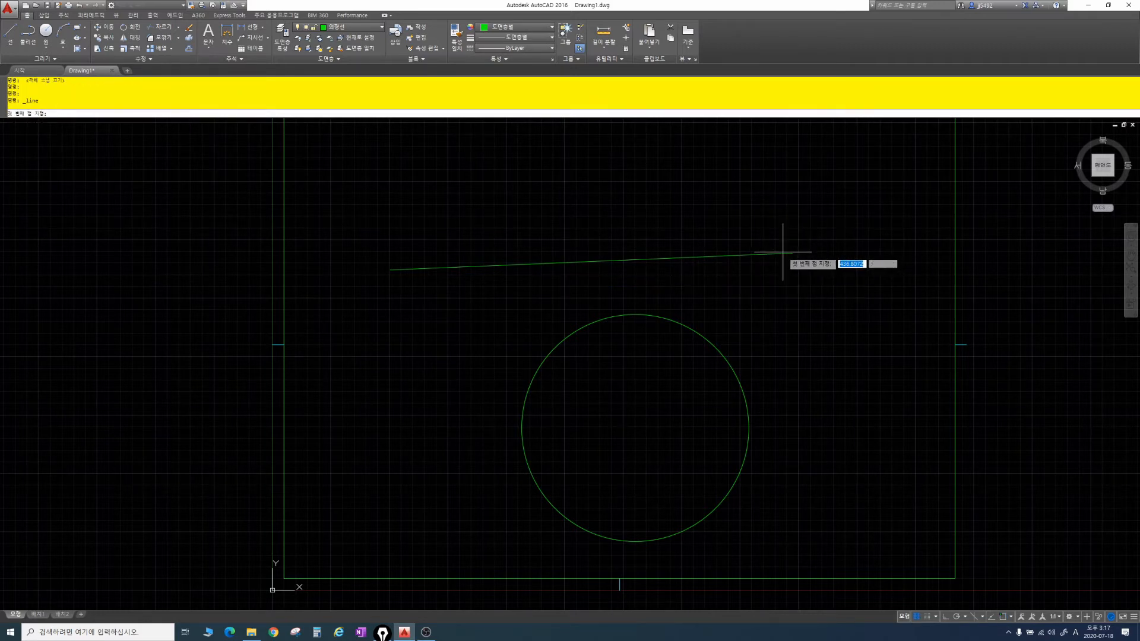
key(F3)
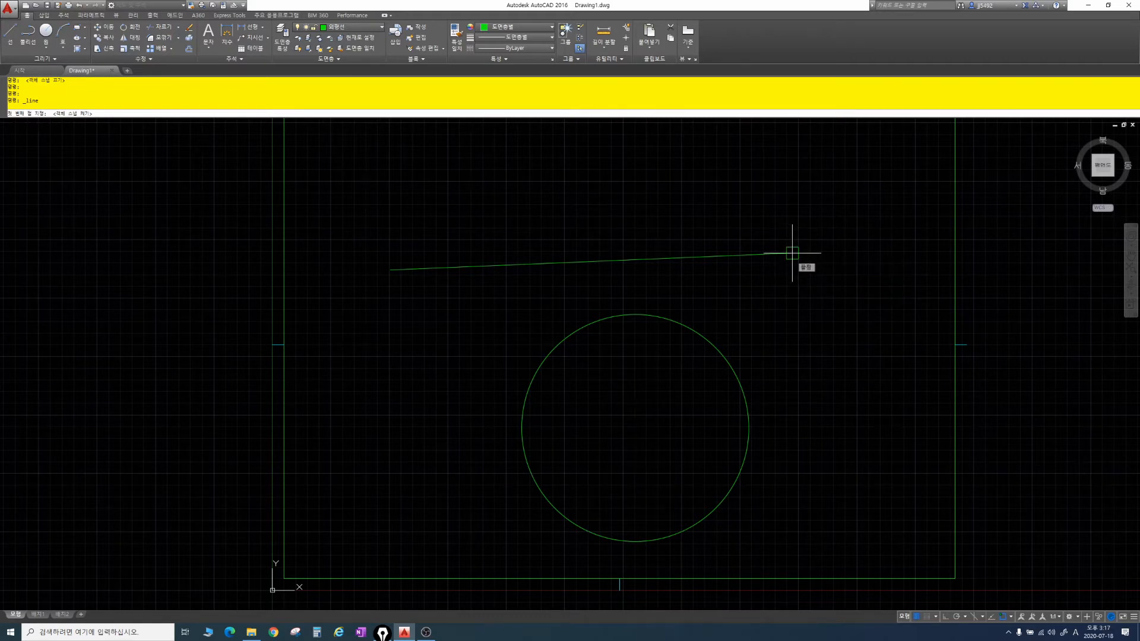
click(792, 253)
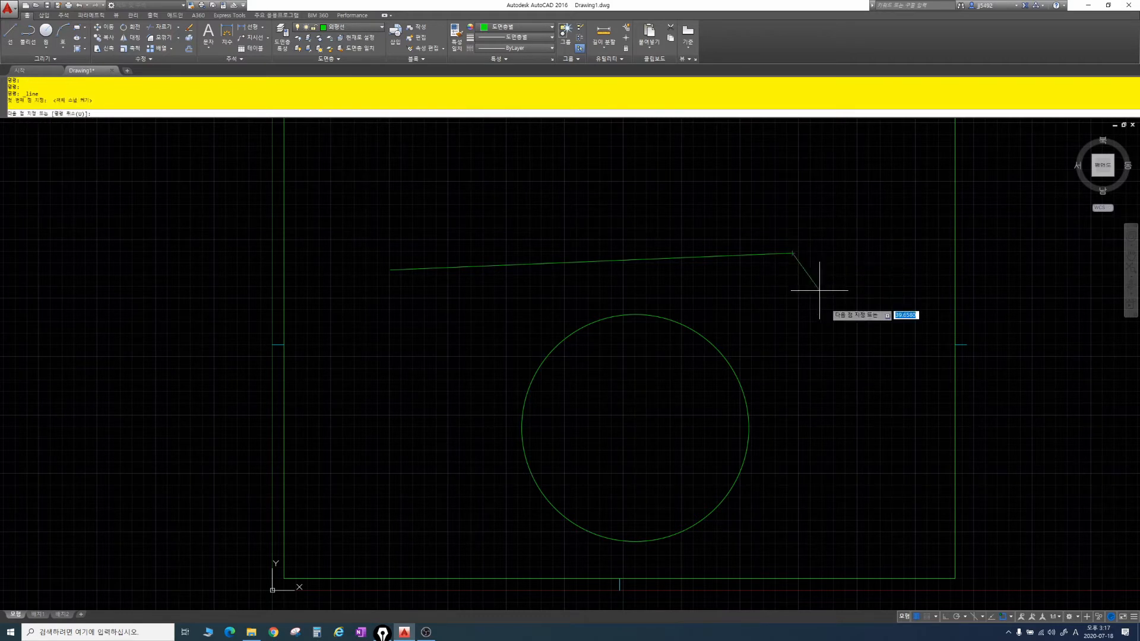
click(849, 348)
key(Escape)
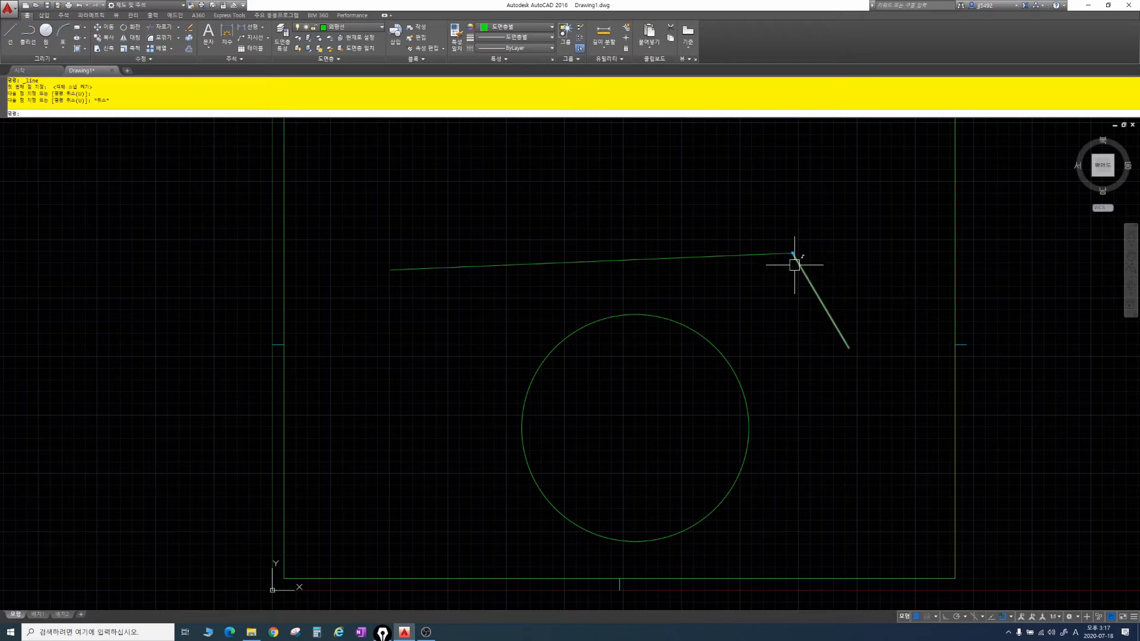
key(Escape)
key(Escape)
key(Escape)
Run OPTIONS and examine the AutoSnap marker size and colour settings for drafting.
text(op)
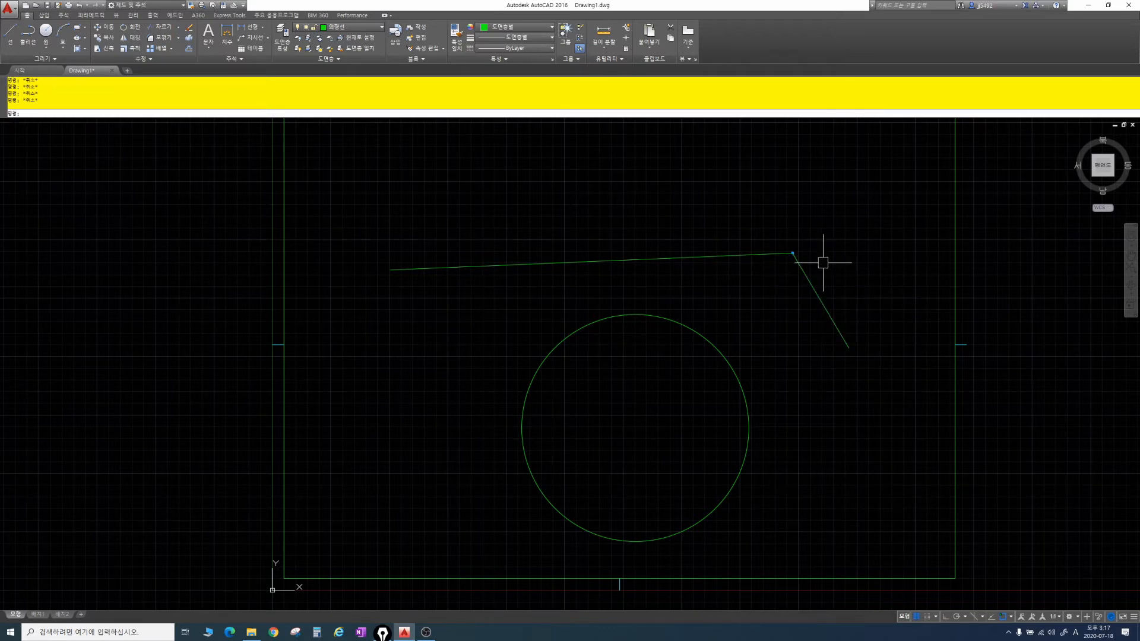
key(Return)
click(583, 189)
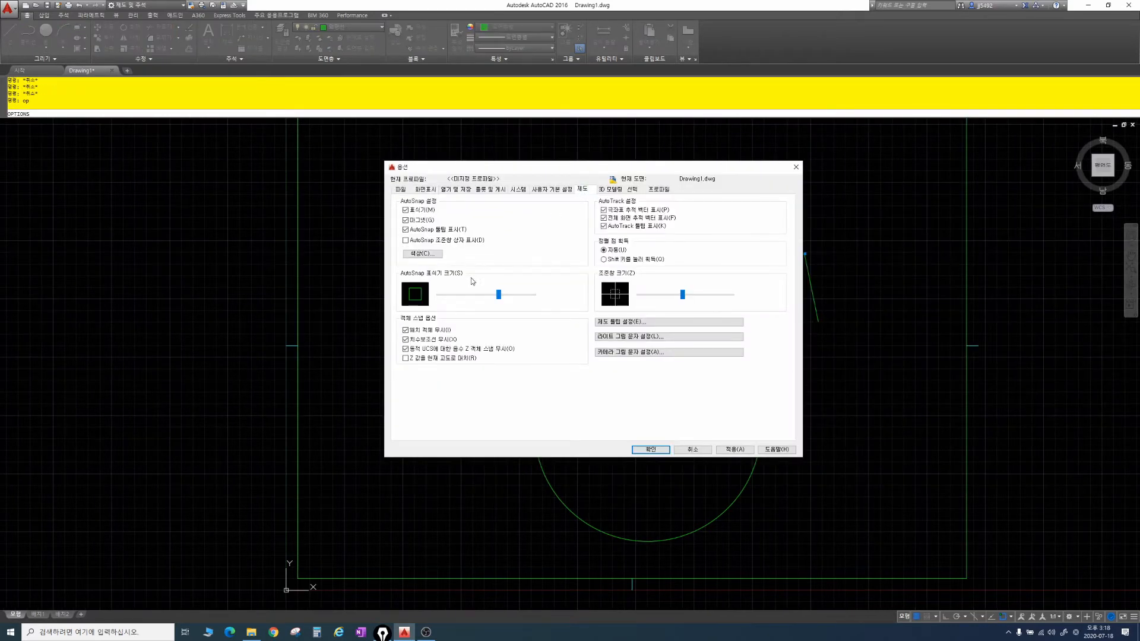
mouse_move(499, 294)
mouse_down()
mouse_move(528, 298)
mouse_move(449, 300)
mouse_move(499, 300)
mouse_up()
mouse_move(423, 292)
mouse_down()
mouse_move(436, 262)
mouse_move(403, 256)
mouse_move(443, 261)
mouse_up()
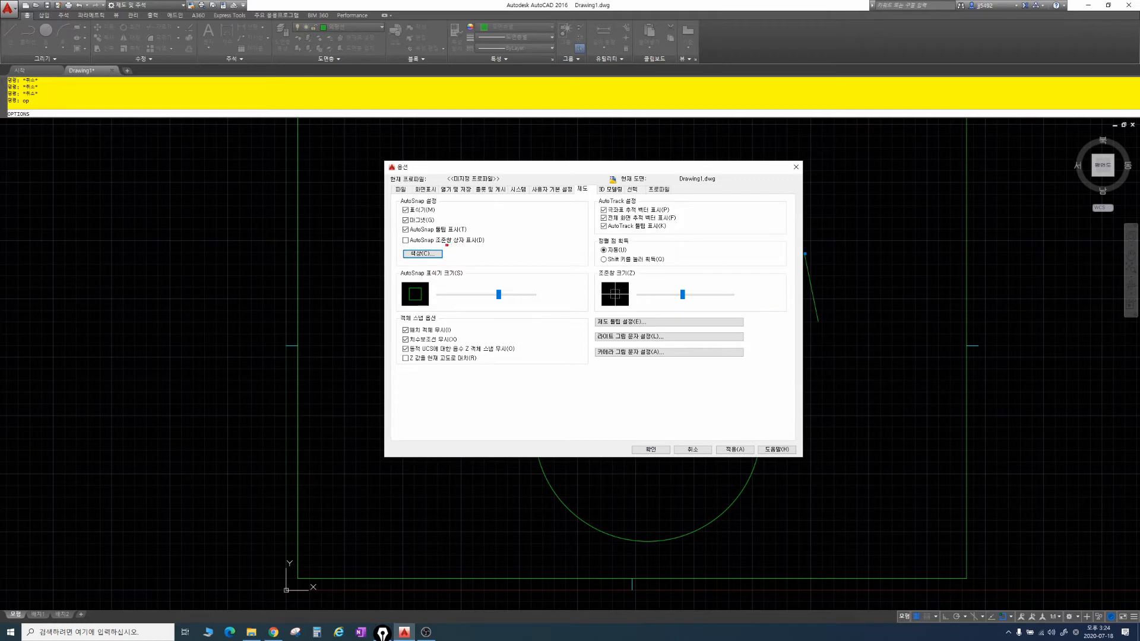
ctrl+drag(447, 245, 396, 259)
key(Escape)
Examine the command line's background colour setting without changing it, and show the selection settings before closing the options.
click(425, 257)
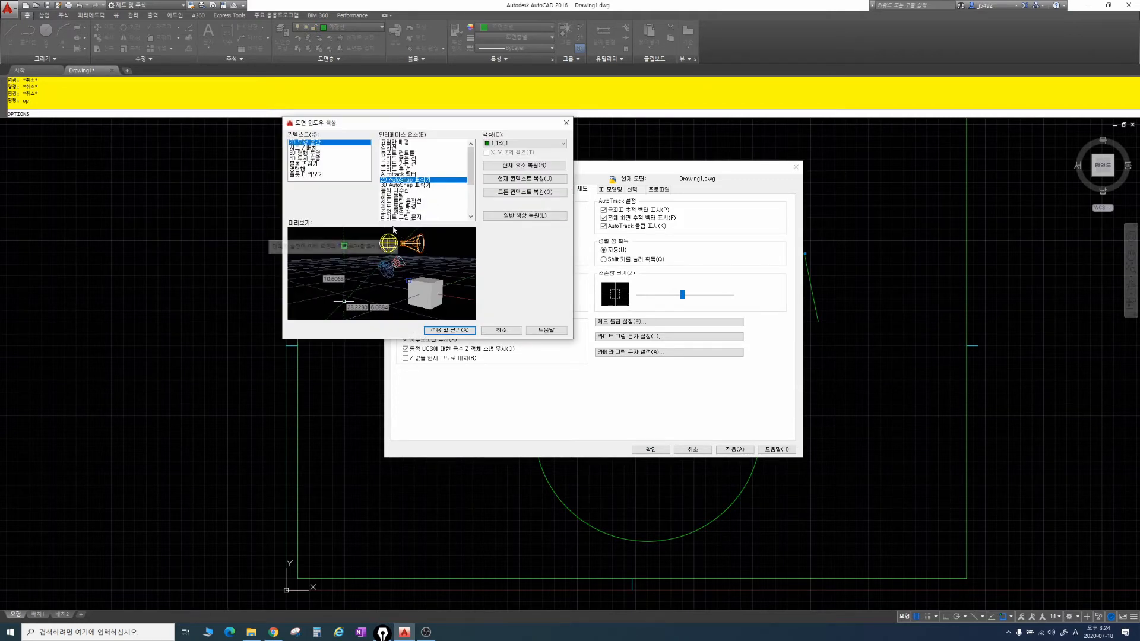
ctrl+drag(309, 163, 287, 176)
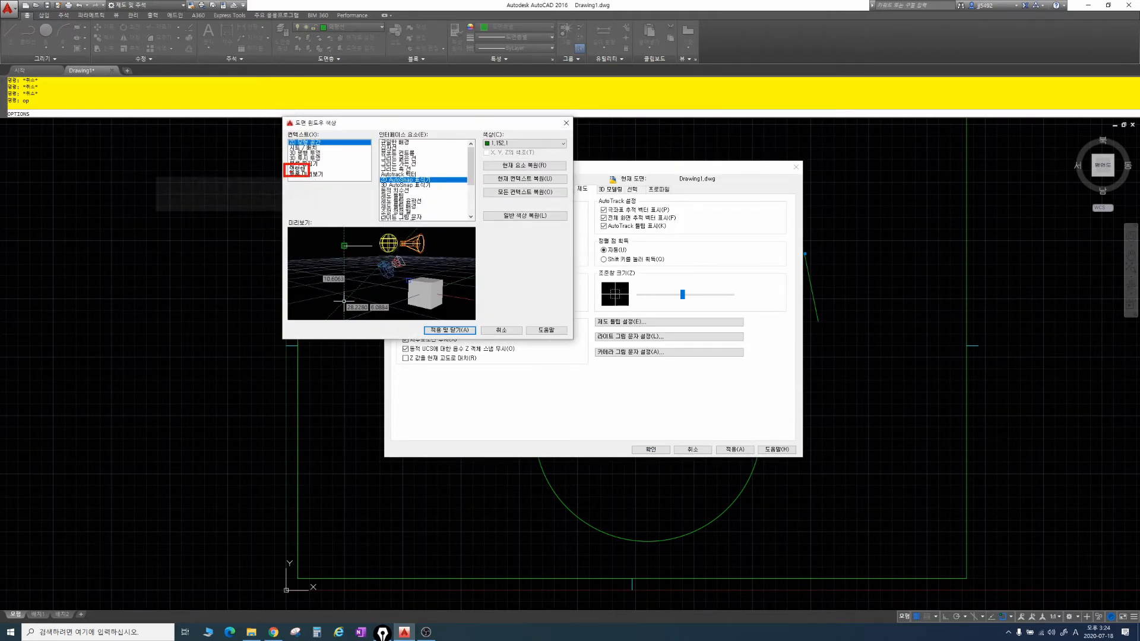
key(Escape)
click(297, 168)
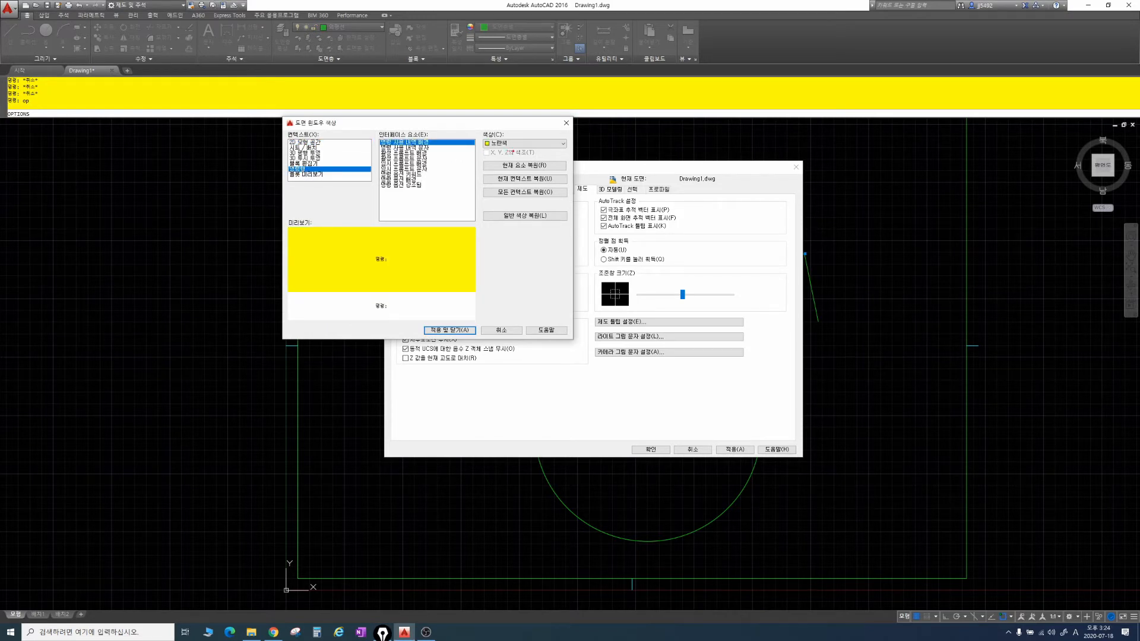
mouse_move(518, 152)
ctrl+mouse_down()
mouse_move(482, 138)
mouse_move(518, 142)
mouse_move(545, 96)
ctrl+mouse_up()
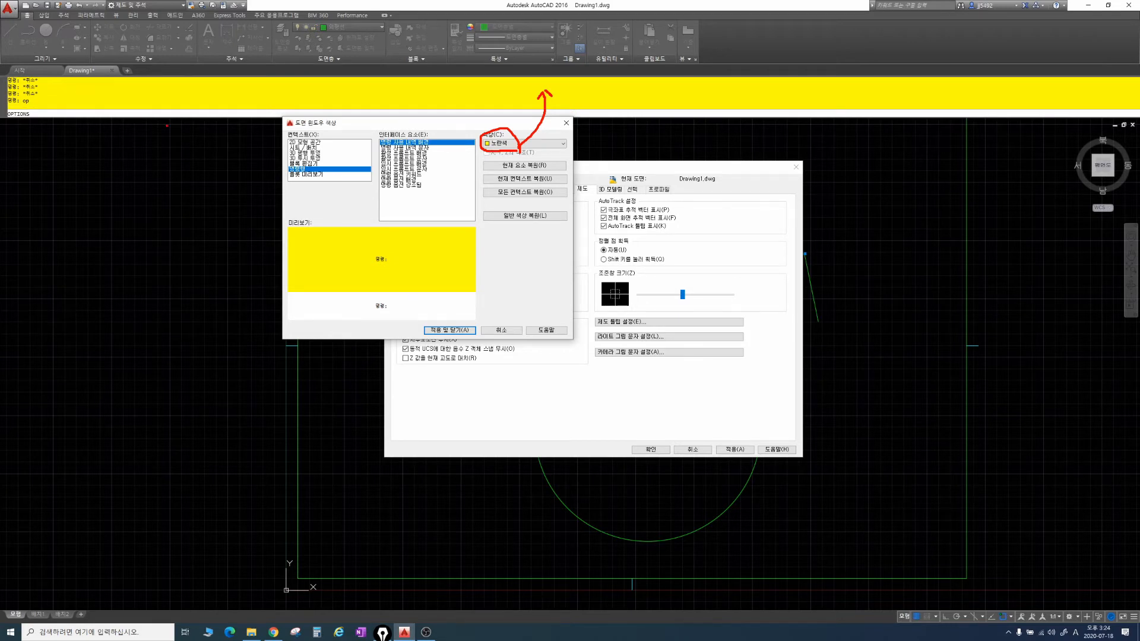
click(506, 331)
click(632, 189)
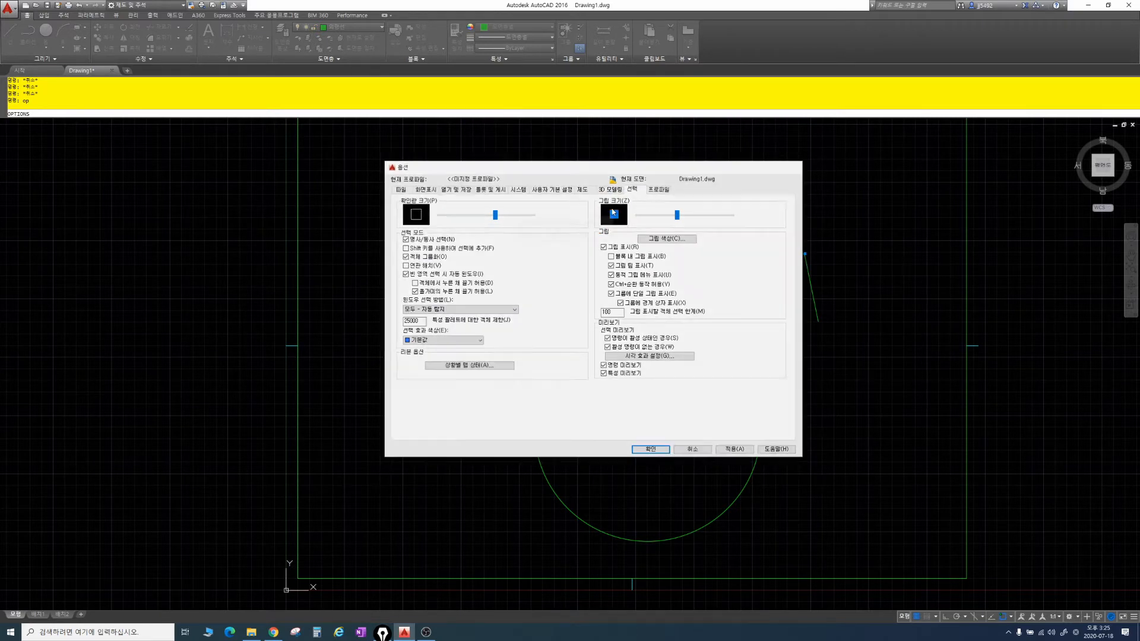
key(Return)
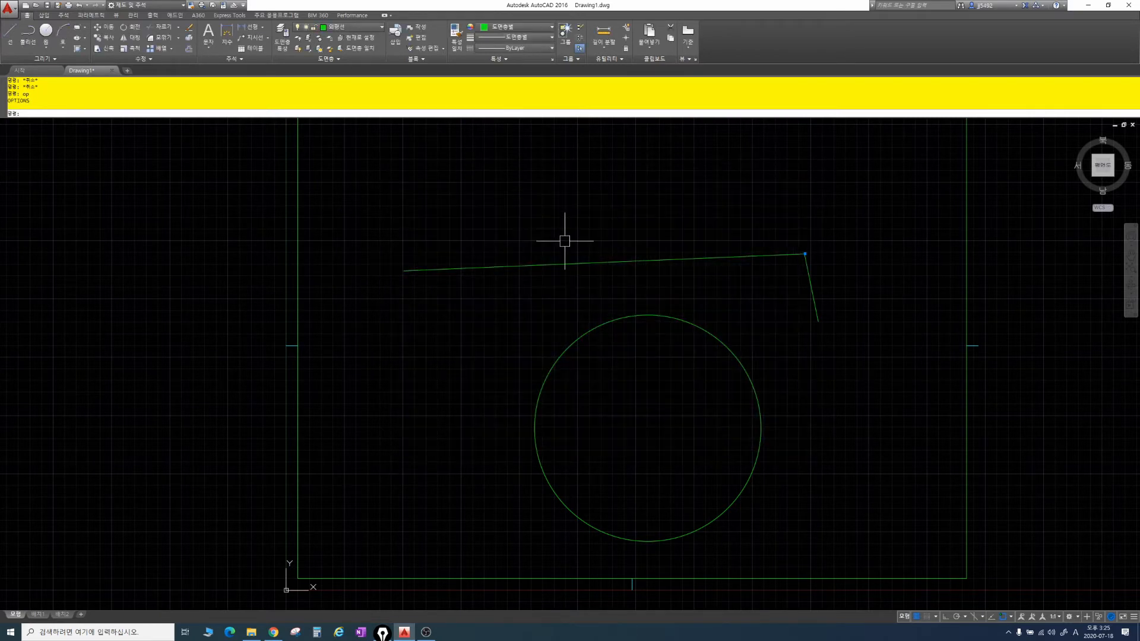
Stretch the long sloping line by its left end grip to a point up and to the right.
click(438, 266)
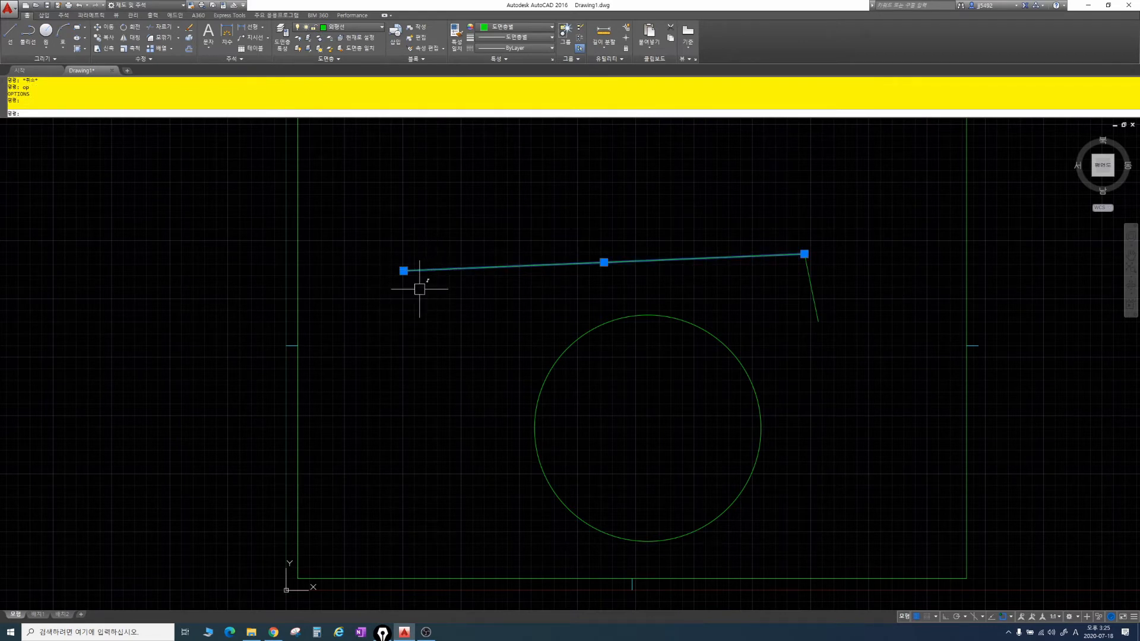
mouse_move(410, 283)
mouse_down()
mouse_move(431, 271)
mouse_move(433, 287)
mouse_up()
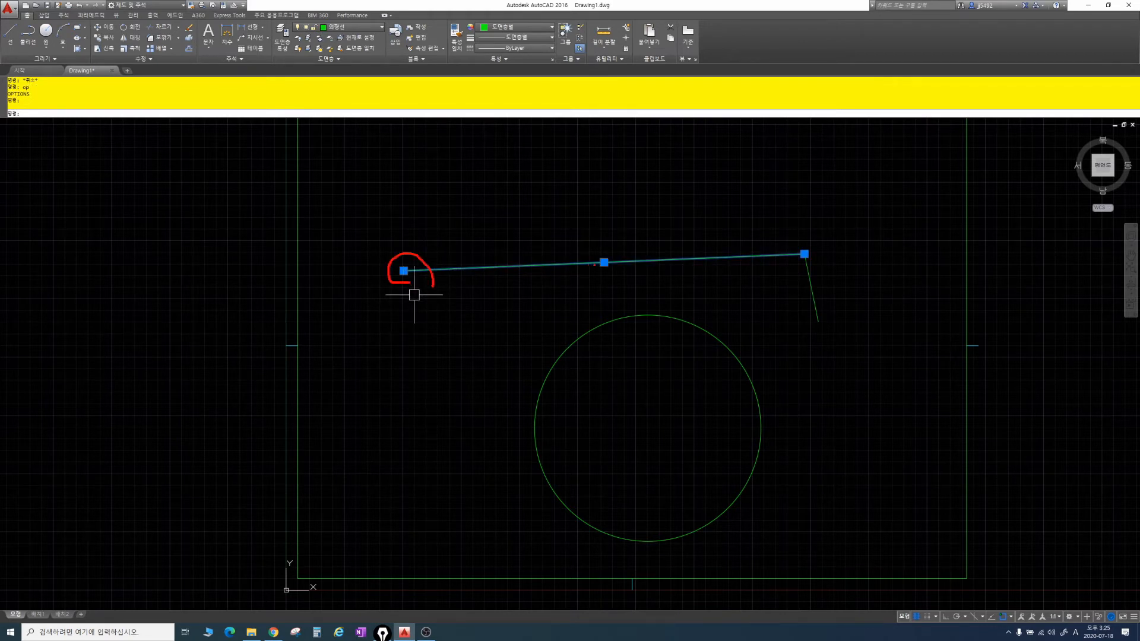
drag(595, 264, 607, 273)
key(Escape)
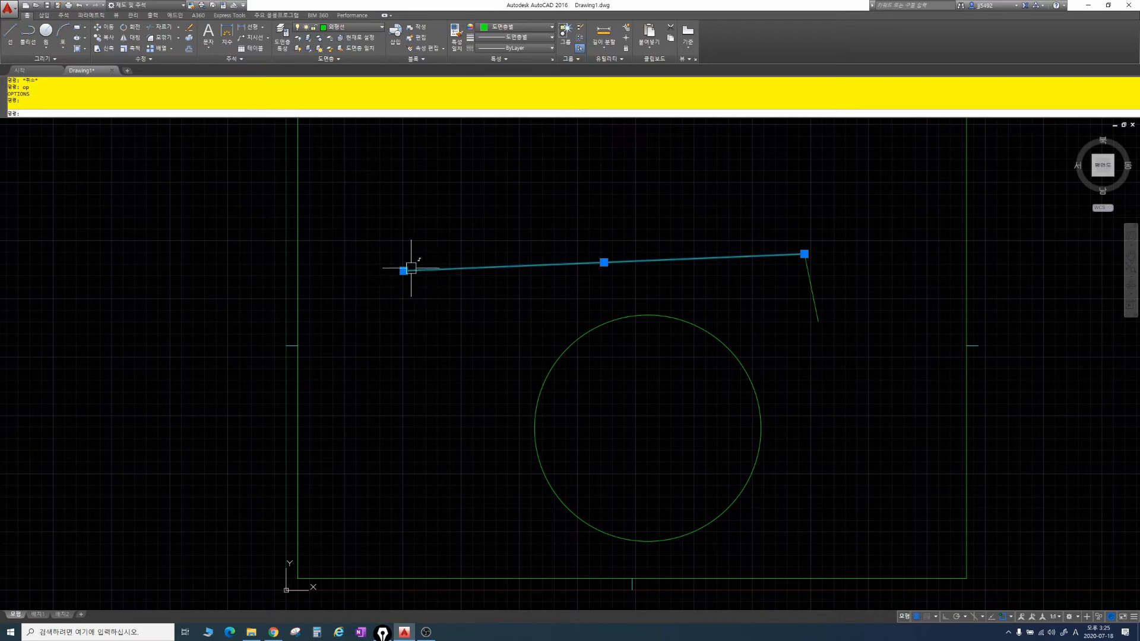
click(404, 270)
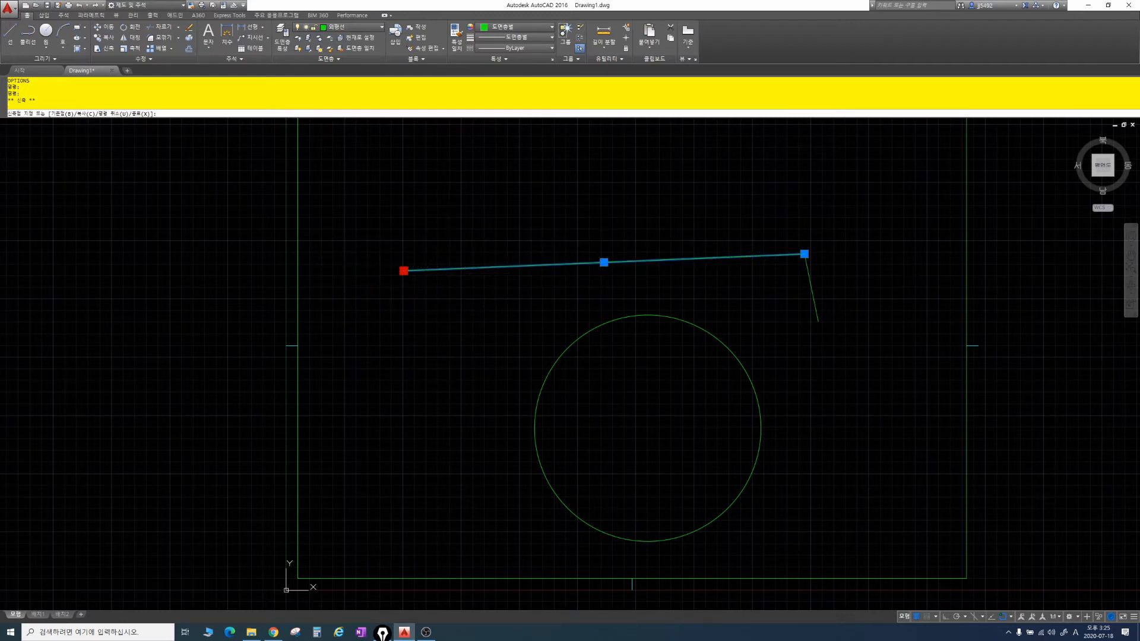
click(455, 232)
key(Escape)
Run OPTIONS and examine the grip size, grip colour and pickbox size in the selection settings.
text(op)
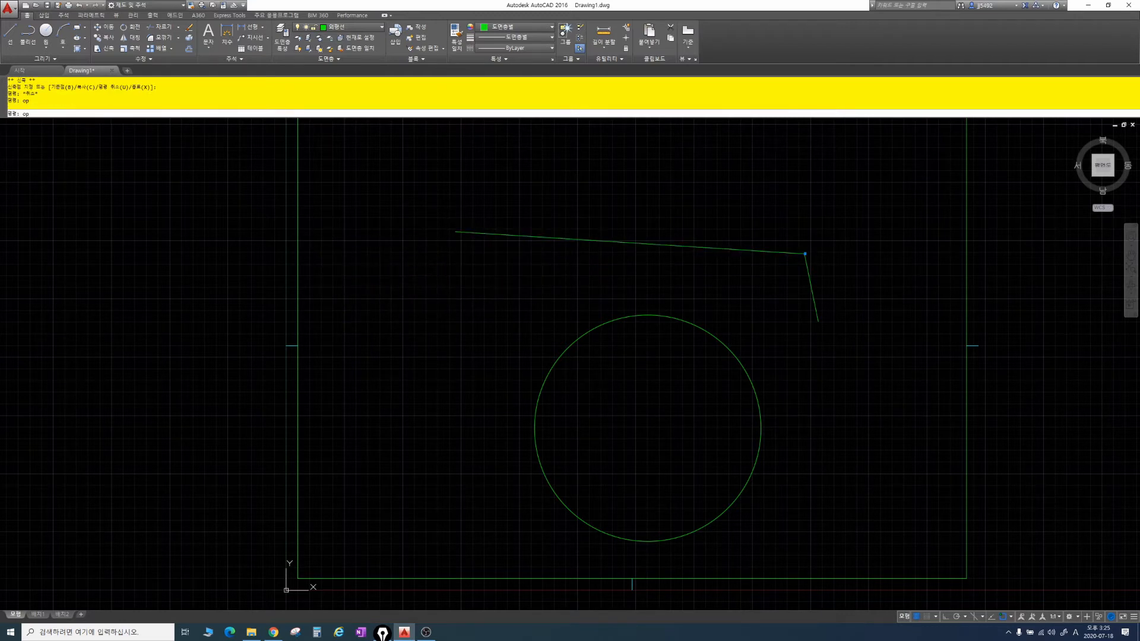
key(Return)
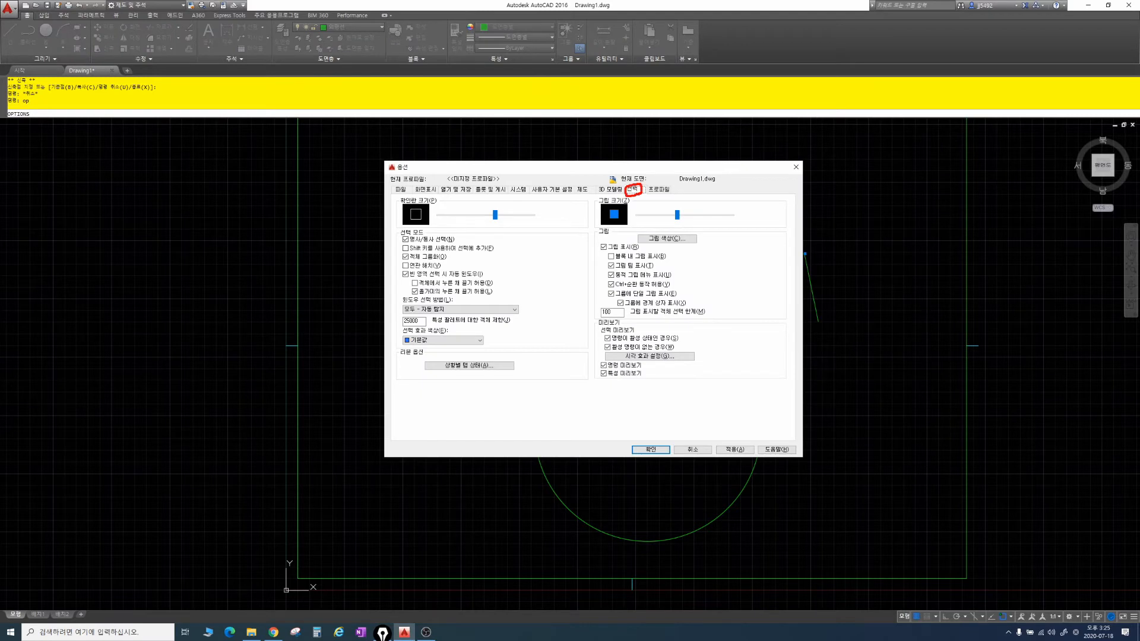
mouse_move(627, 216)
mouse_down()
mouse_move(604, 220)
mouse_move(628, 195)
mouse_move(630, 221)
mouse_move(723, 203)
mouse_up()
mouse_move(681, 245)
mouse_down()
mouse_move(654, 230)
mouse_move(678, 248)
mouse_up()
mouse_move(421, 228)
mouse_down()
mouse_move(426, 197)
mouse_move(429, 229)
mouse_up()
key(Escape)
key(Escape)
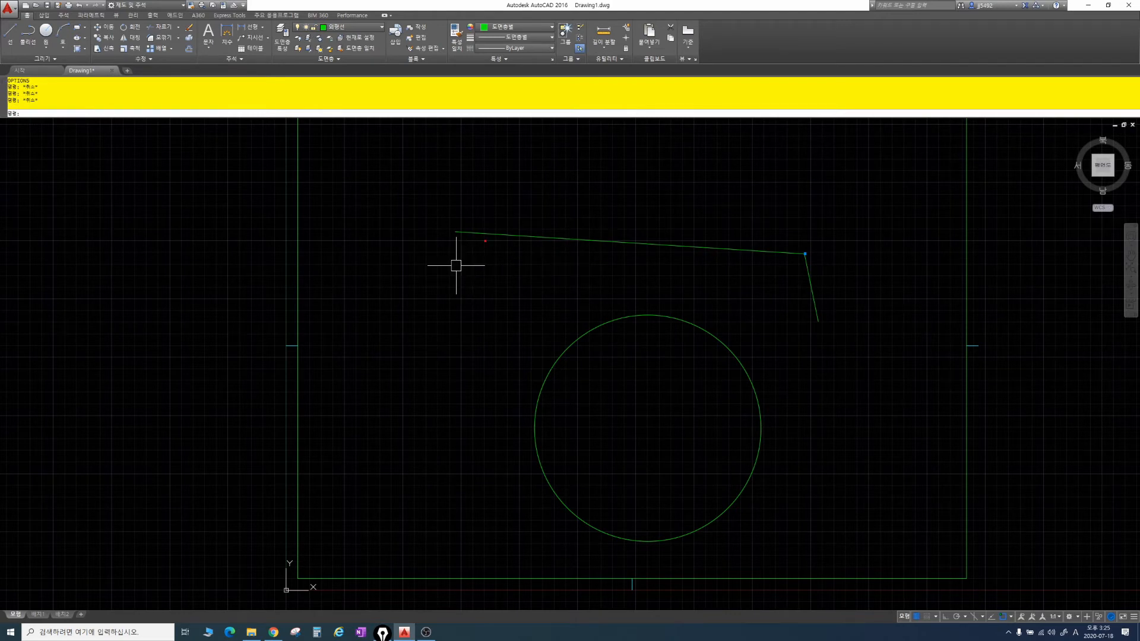
drag(466, 232, 790, 256)
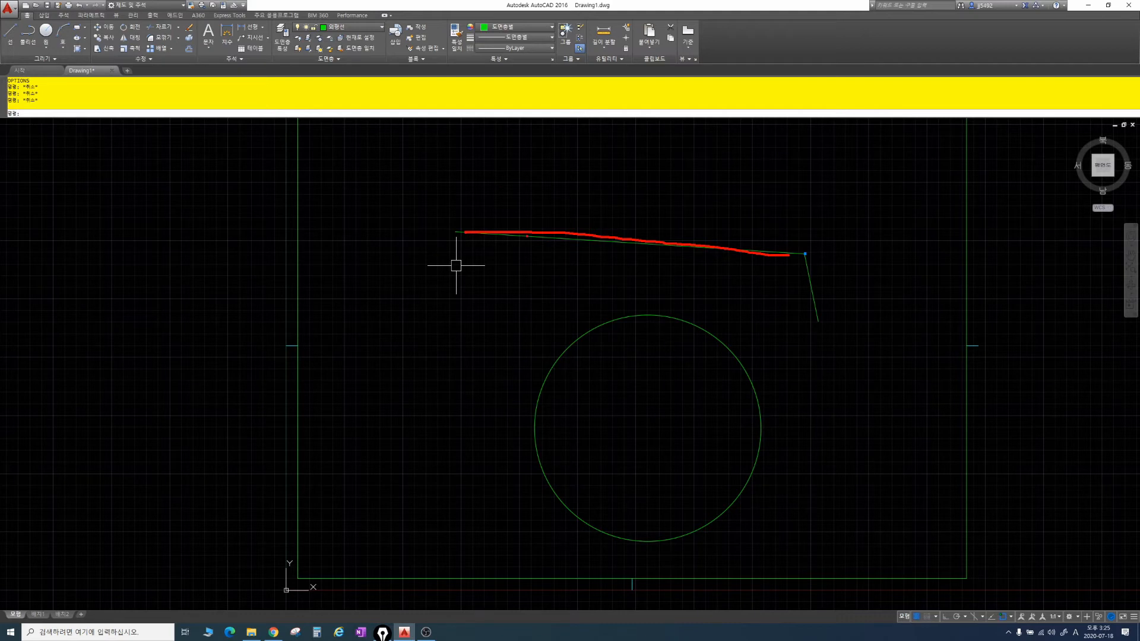
mouse_move(527, 236)
mouse_down()
mouse_move(538, 178)
mouse_move(551, 176)
mouse_move(543, 191)
mouse_up()
key(Escape)
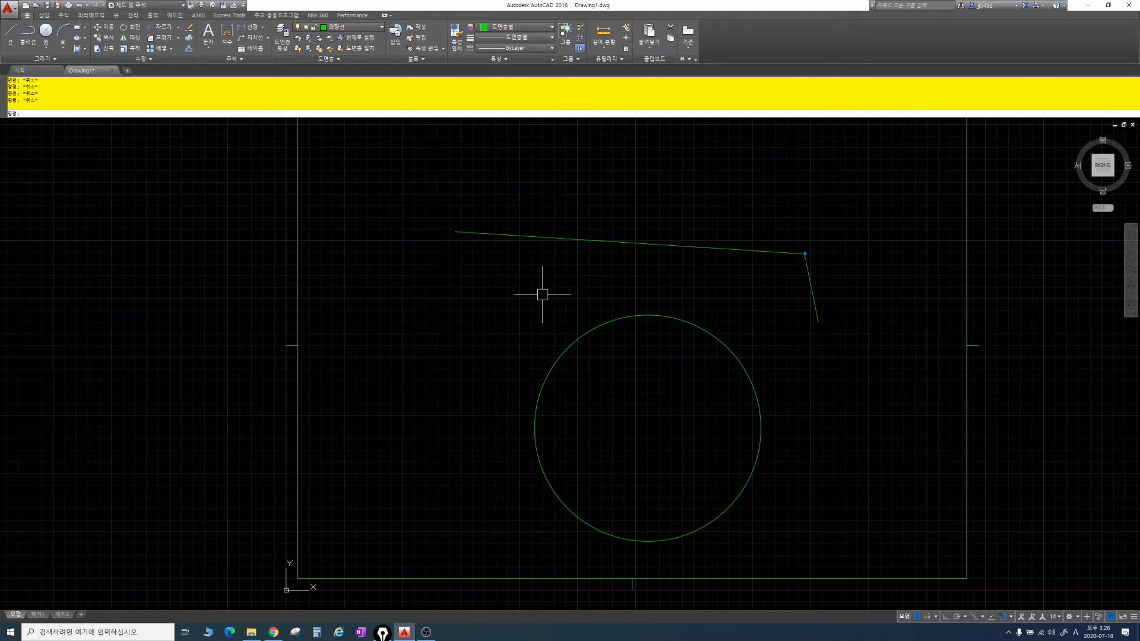
Start an offset at a distance of 50, examine the pickbox on the long sloping line, and cancel the command.
text(o)
key(Return)
text(50)
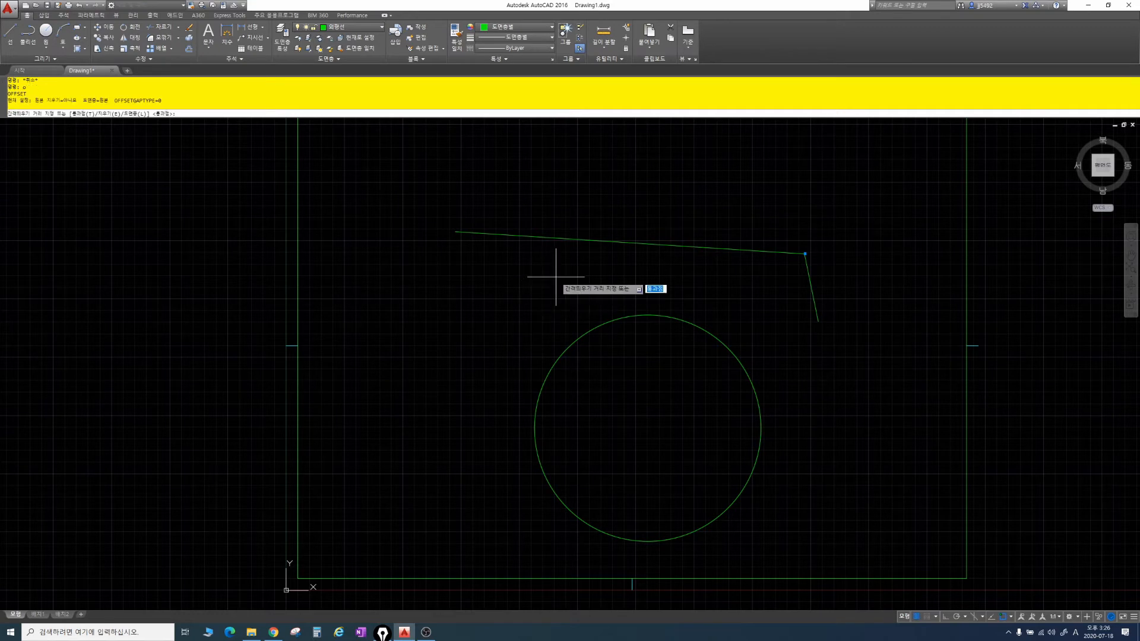
key(Return)
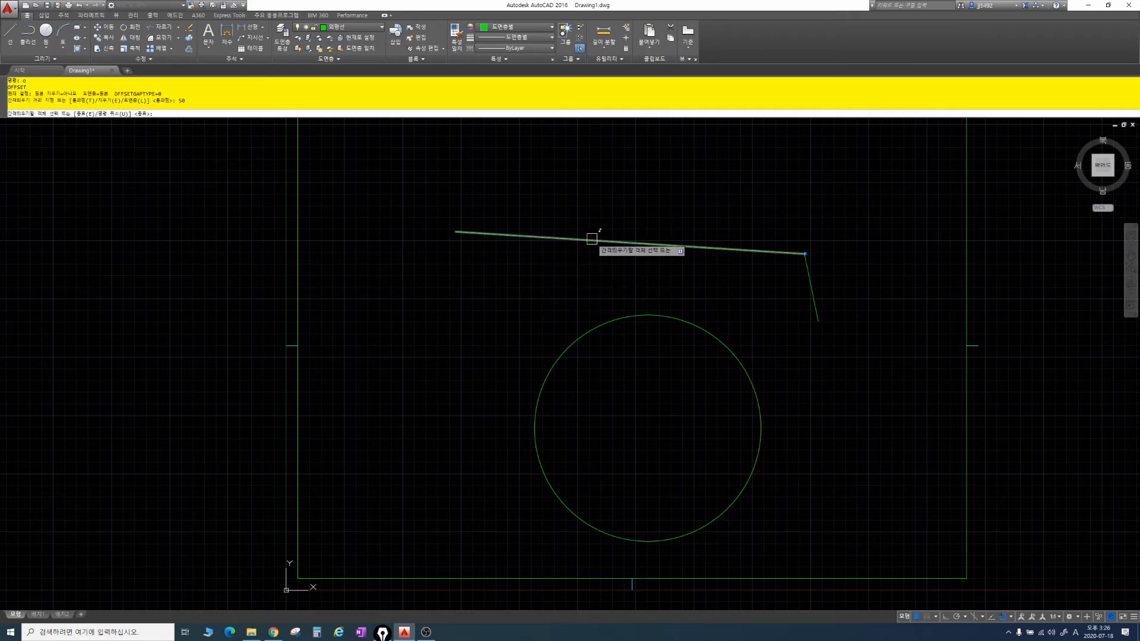
mouse_move(587, 256)
mouse_down()
mouse_move(583, 218)
mouse_move(591, 257)
mouse_up()
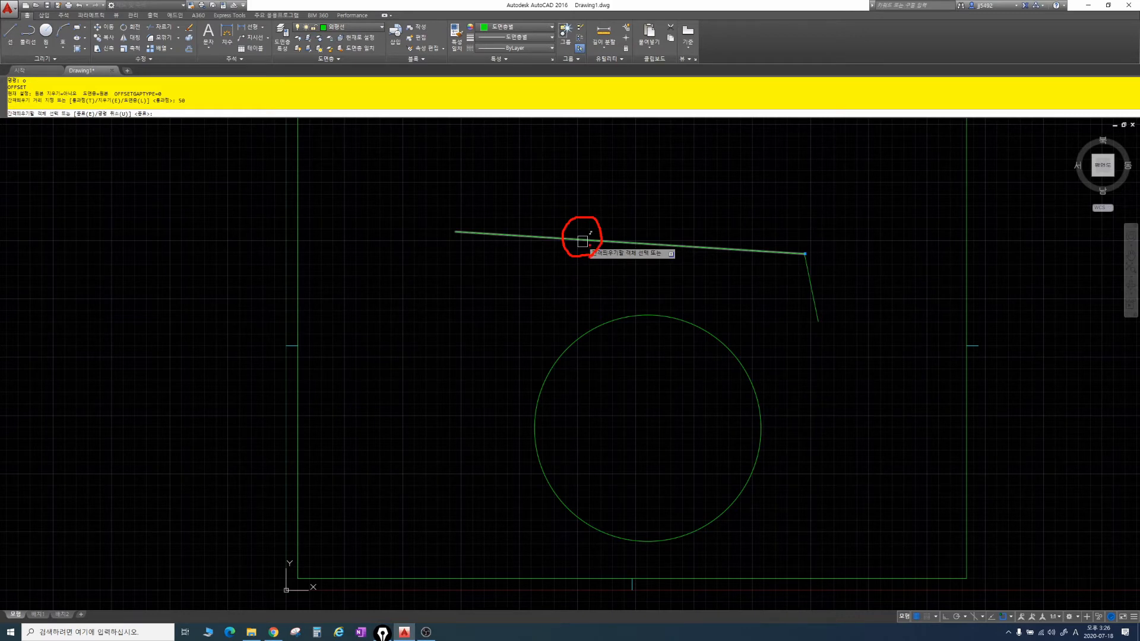
key(Escape)
key(Escape)
key(Escape)
Run OPTIONS and compare the pickbox size setting with the AutoSnap marker size before closing without changes.
text(op)
key(Return)
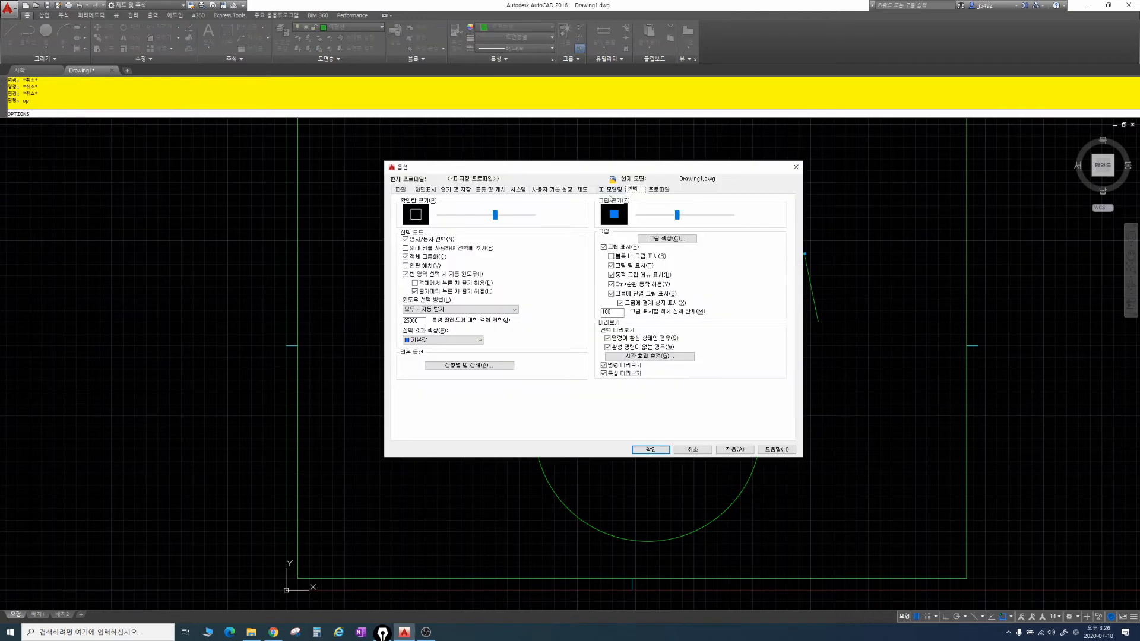
mouse_move(426, 231)
mouse_down()
mouse_move(441, 225)
mouse_move(429, 193)
mouse_move(444, 226)
mouse_move(493, 233)
mouse_up()
key(Escape)
click(433, 190)
click(583, 190)
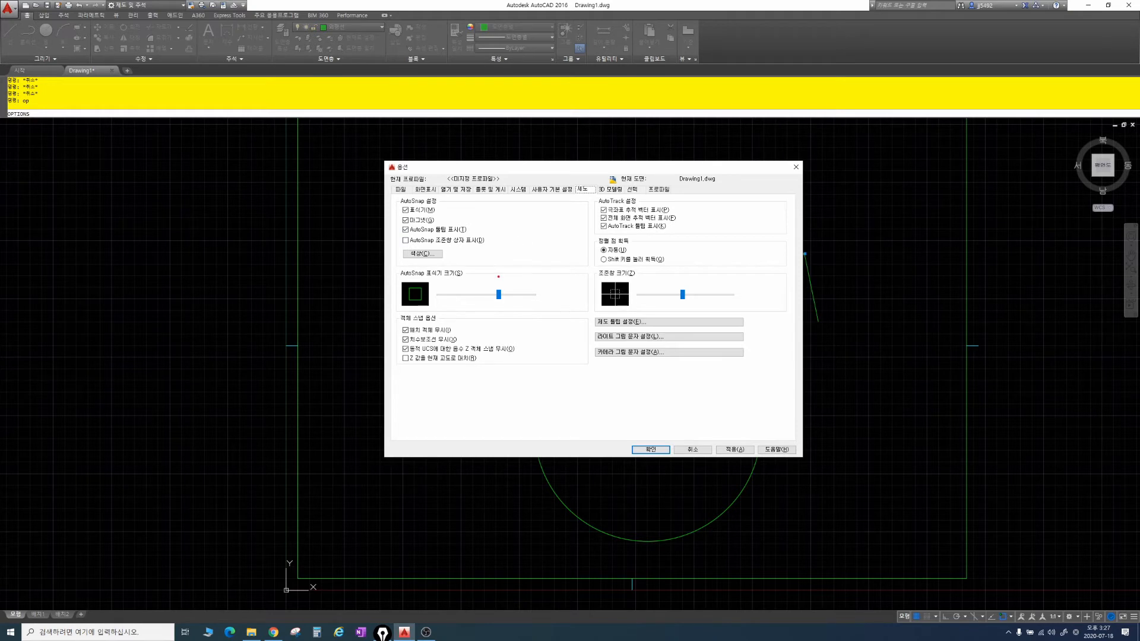
mouse_move(511, 313)
mouse_down()
mouse_move(485, 299)
mouse_move(513, 315)
mouse_up()
click(632, 189)
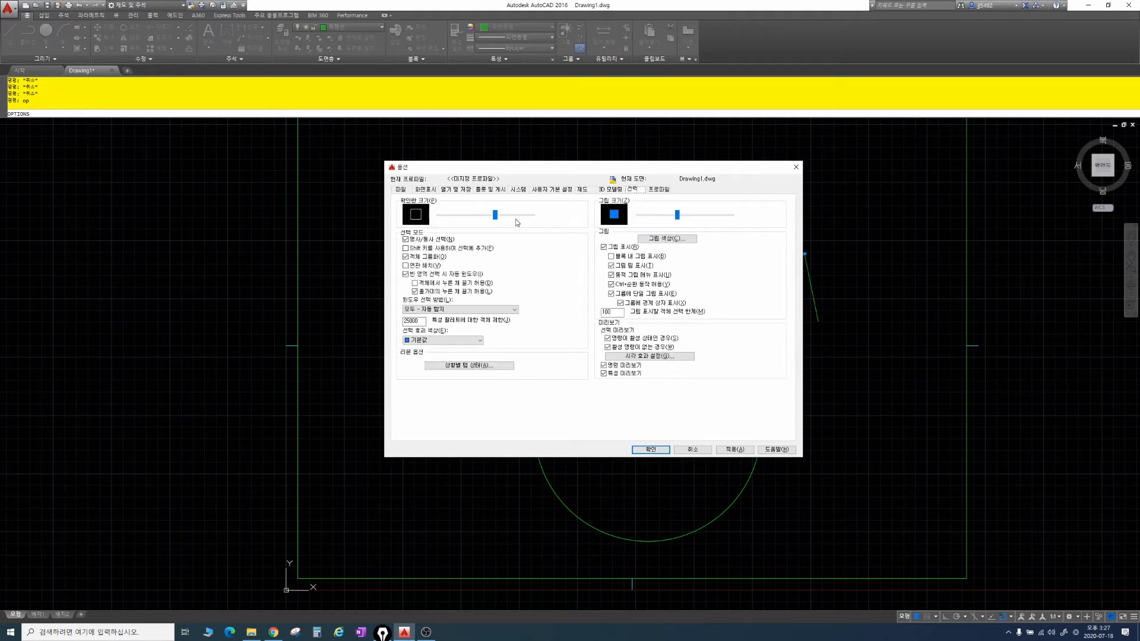
mouse_move(505, 221)
mouse_down()
mouse_move(490, 219)
mouse_move(510, 209)
mouse_up()
key(Escape)
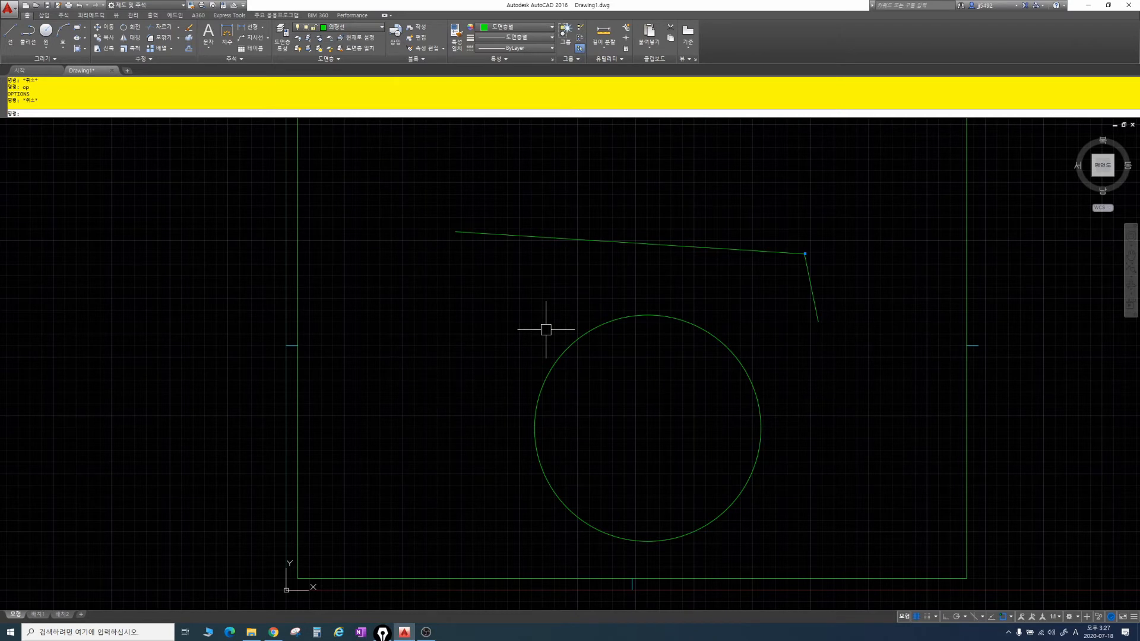
key(Escape)
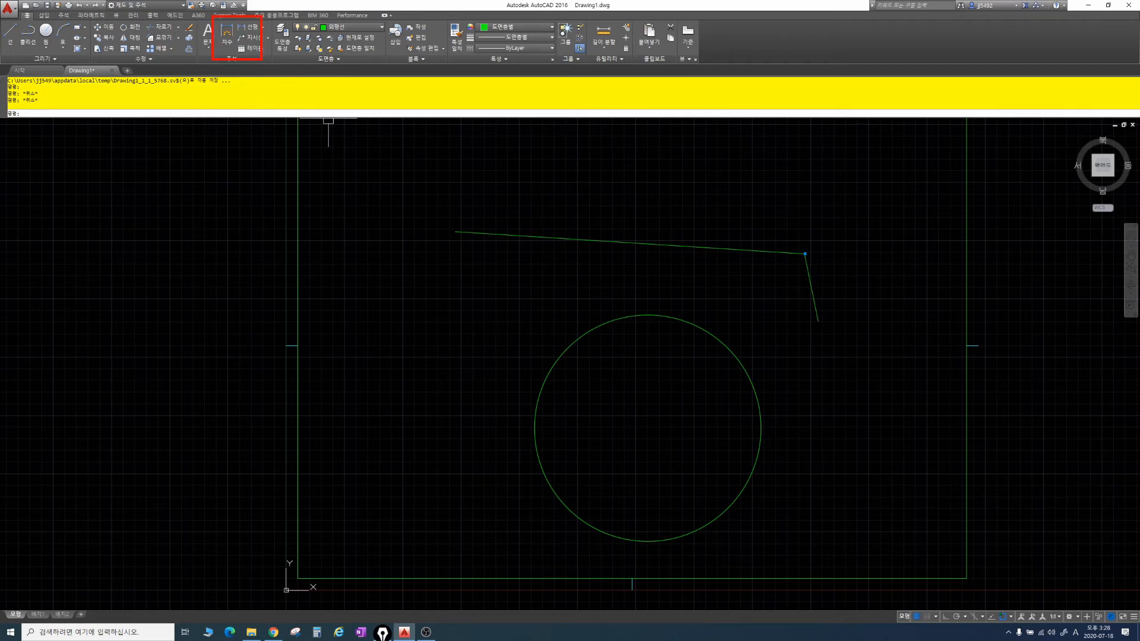
key(Escape)
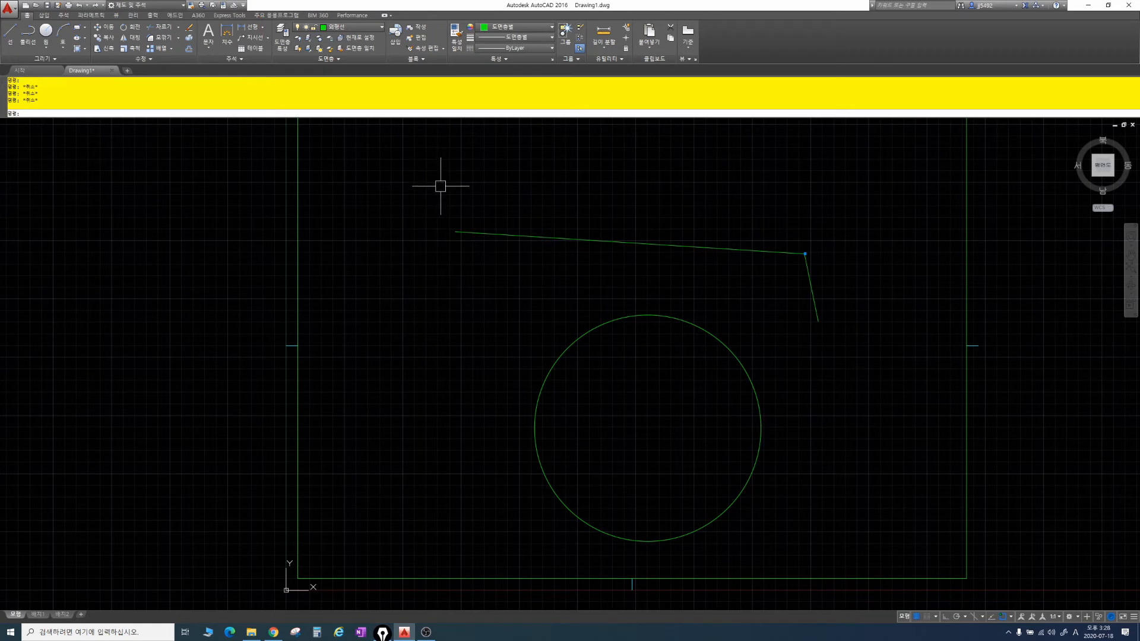
Run the -TOOLBAR command for the ucs toolbar and choose the Show option.
text(-toolbar)
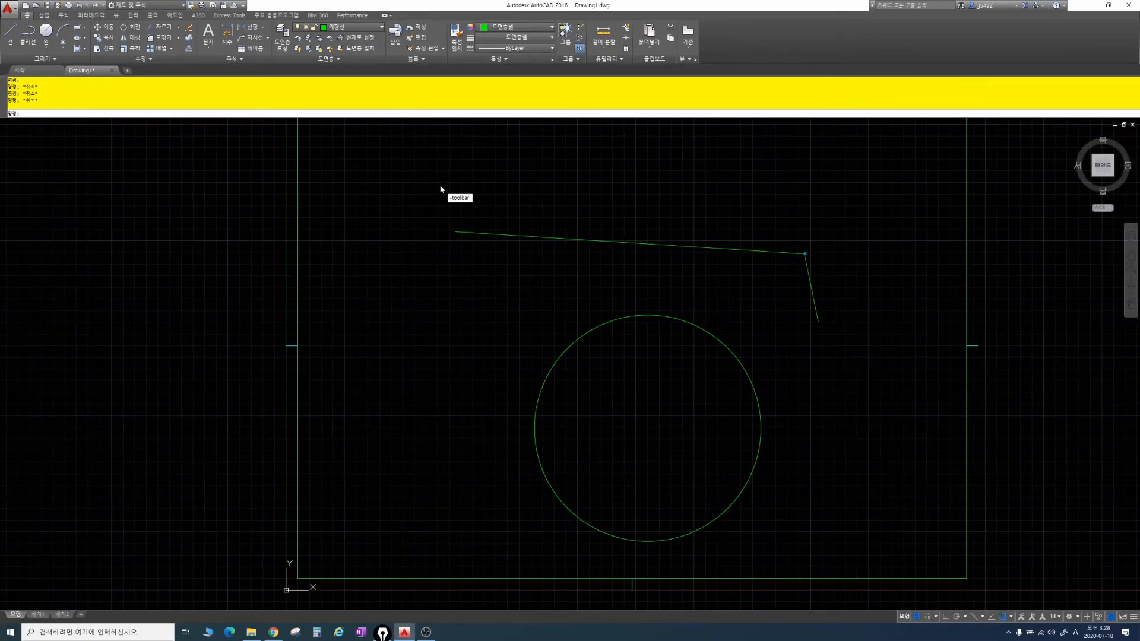
key(Return)
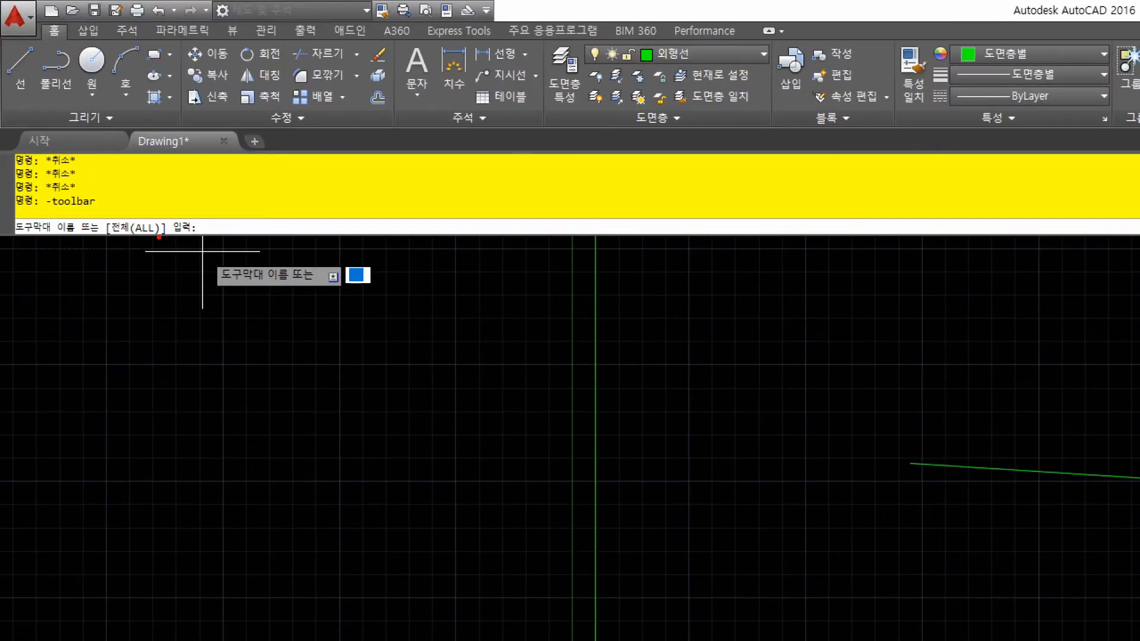
mouse_move(165, 236)
mouse_down()
mouse_move(107, 241)
mouse_move(156, 210)
mouse_move(168, 239)
mouse_up()
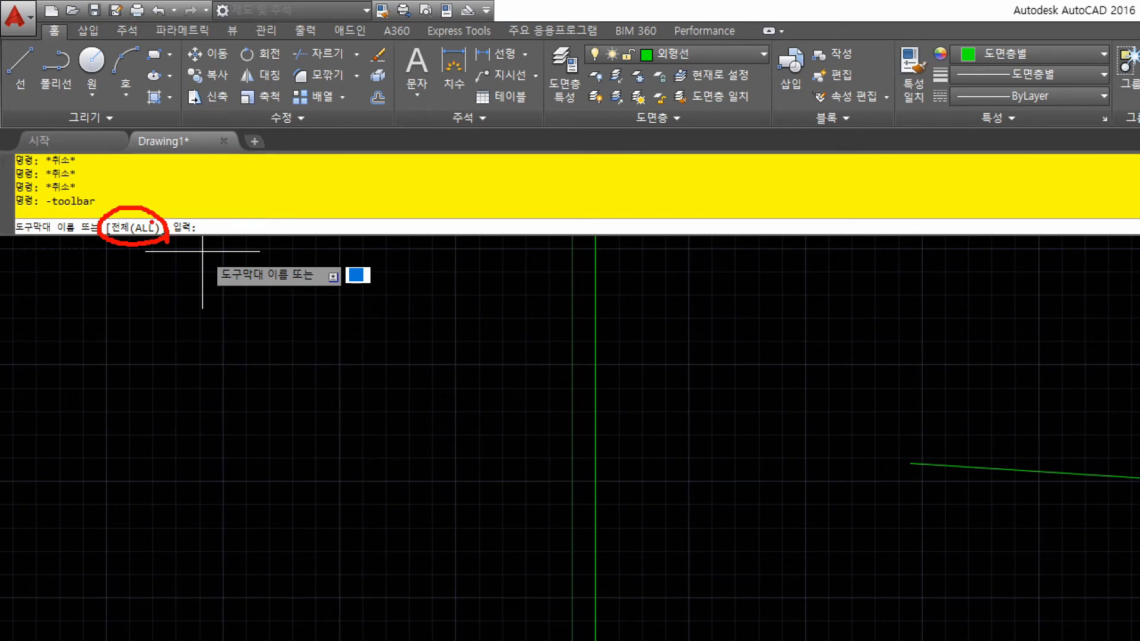
drag(133, 237, 162, 235)
key(Escape)
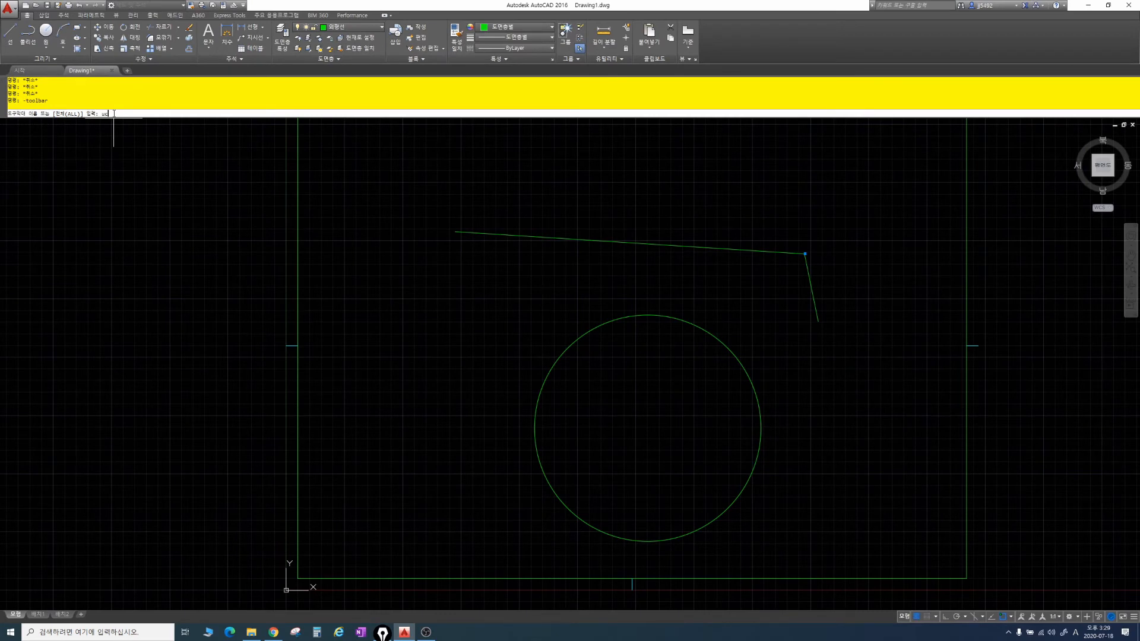
text(s)
key(Return)
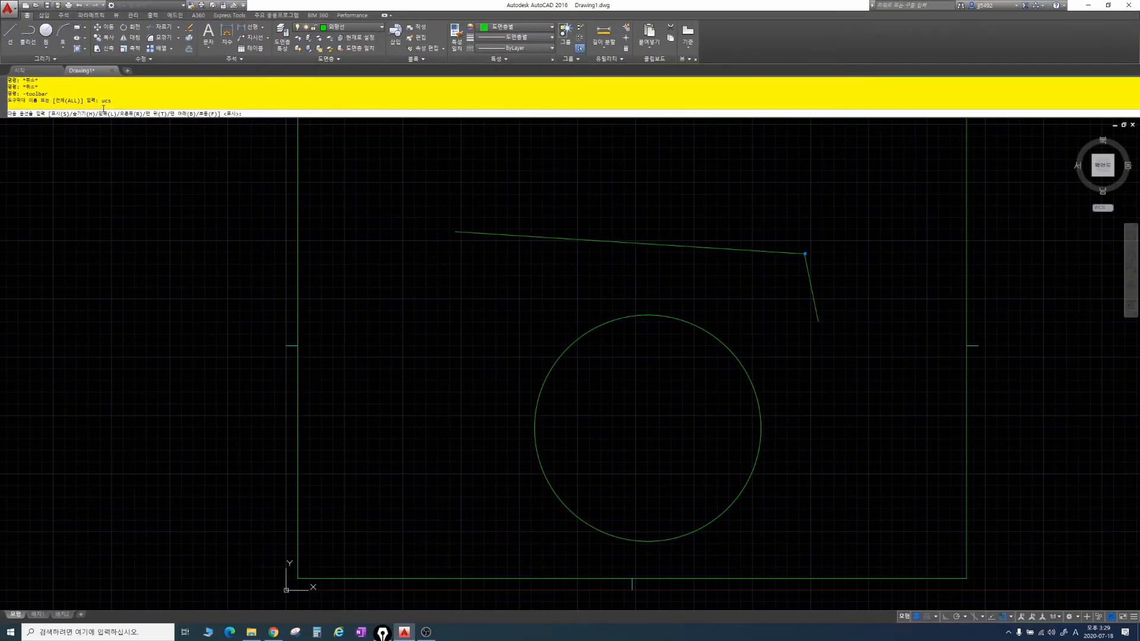
text(s)
key(Return)
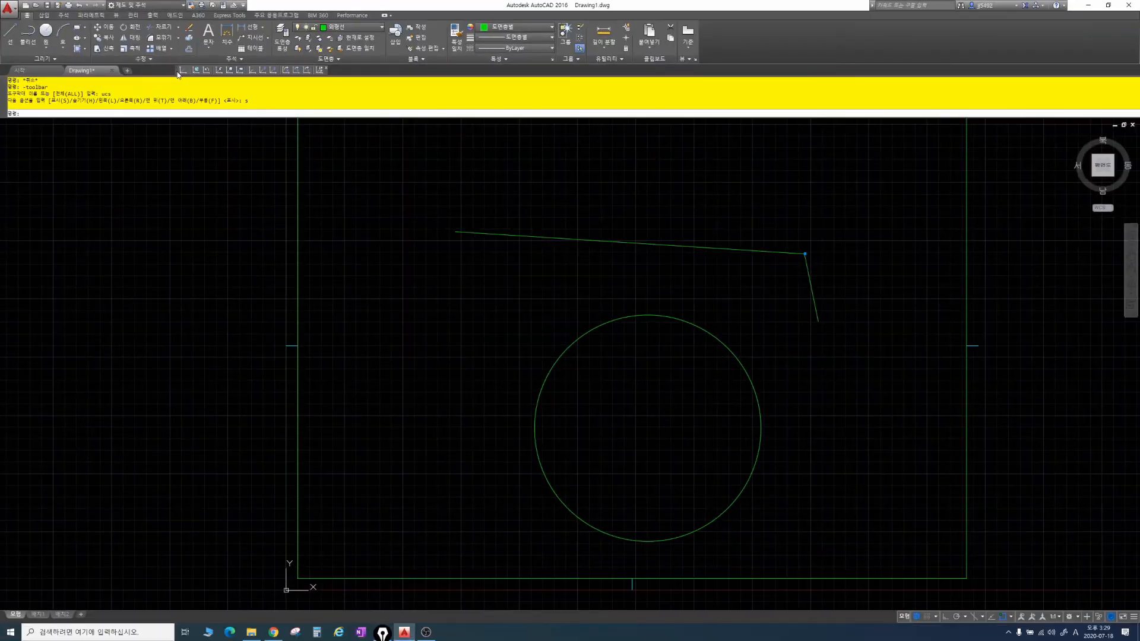
Float the UCS toolbar over the drawing area, and dock it back between the ribbon and the command line.
mouse_move(177, 74)
mouse_down()
mouse_move(5, 178)
mouse_move(6, 126)
mouse_move(369, 145)
mouse_move(333, 144)
mouse_up()
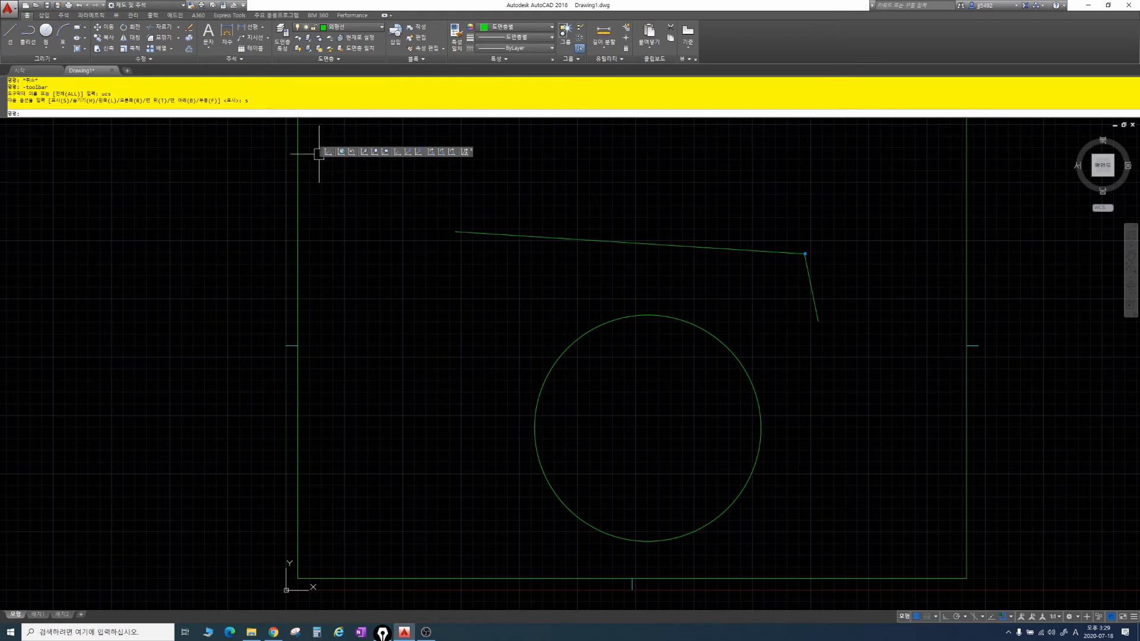
click(319, 153)
drag(326, 105, 321, 69)
key(Escape)
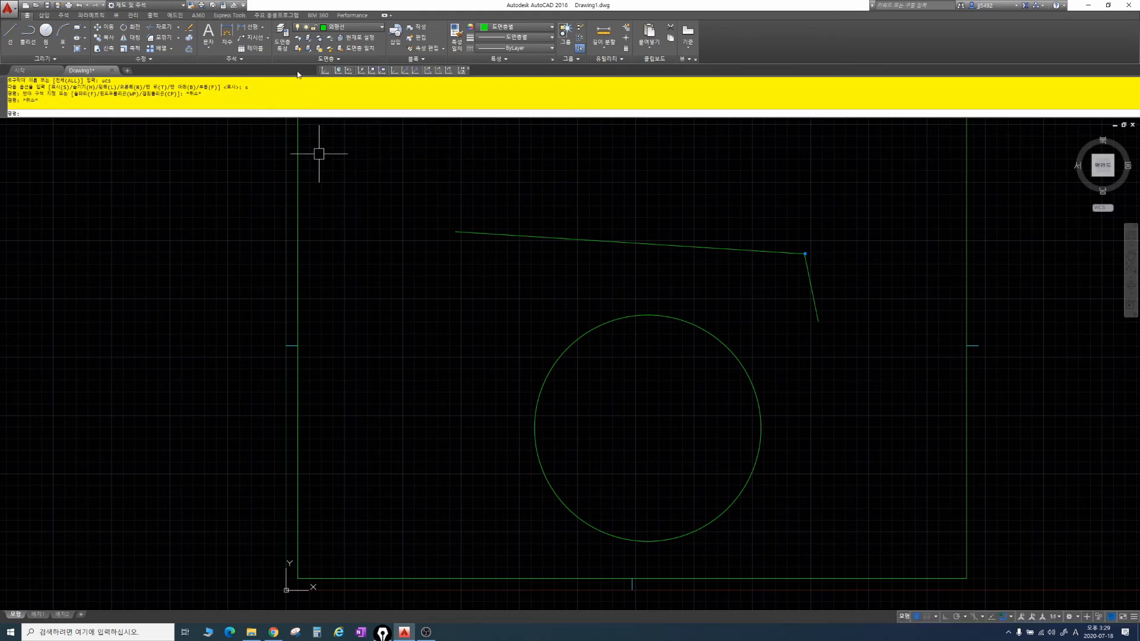
key(Escape)
key(Escape)
key(Escape)
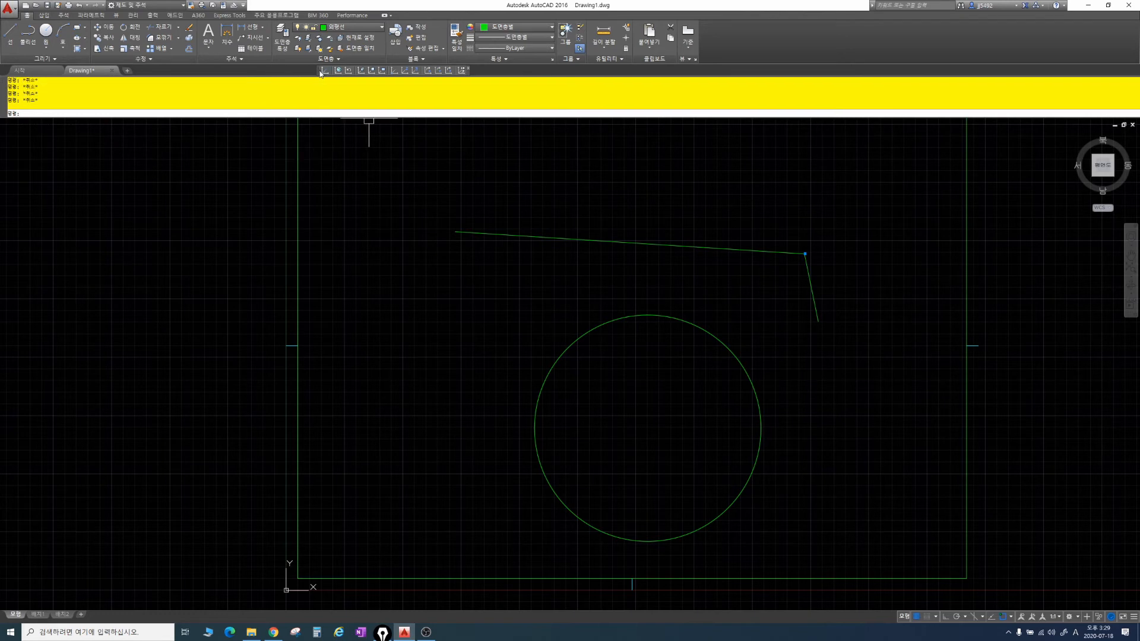
drag(321, 71, 178, 75)
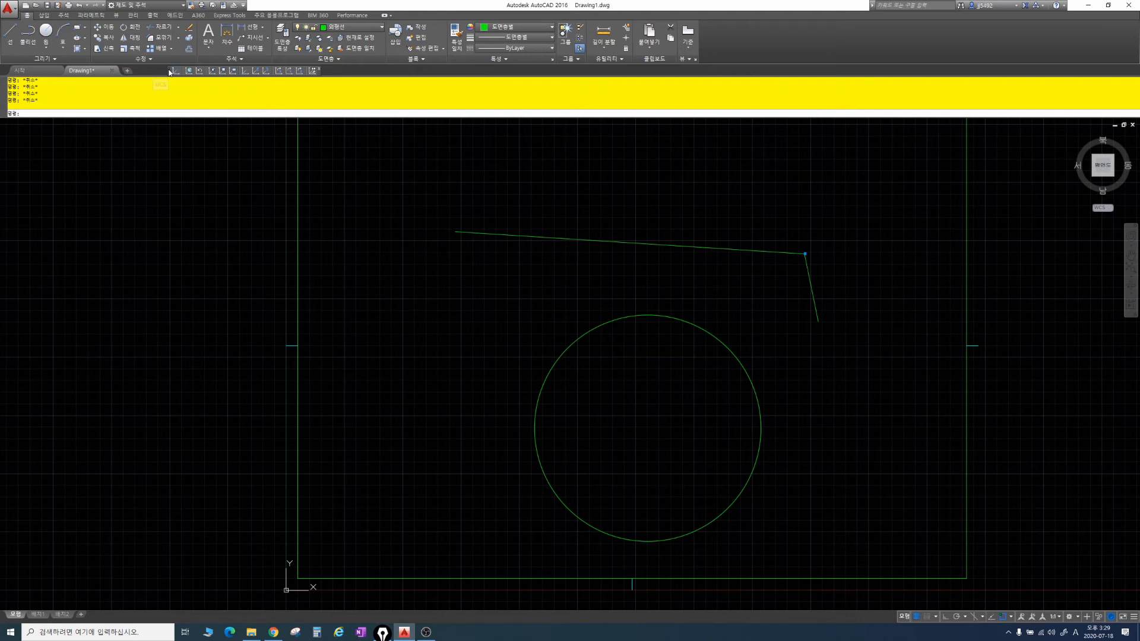
Display the Dimension toolbar and dock it vertically along the left edge of the drawing area.
right_click(170, 72)
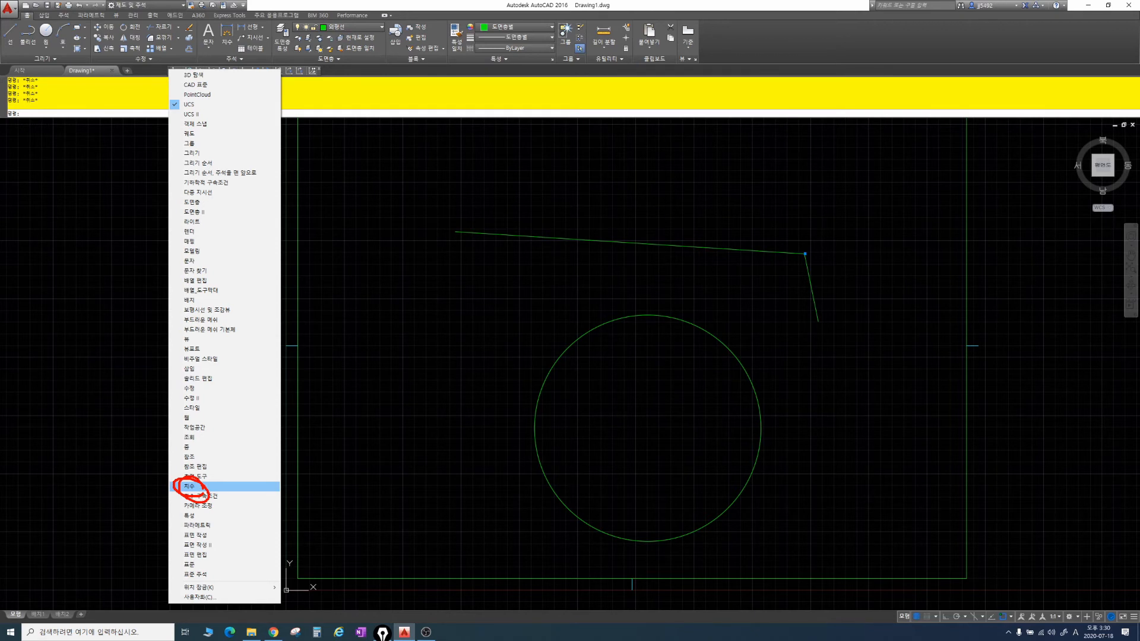
click(190, 487)
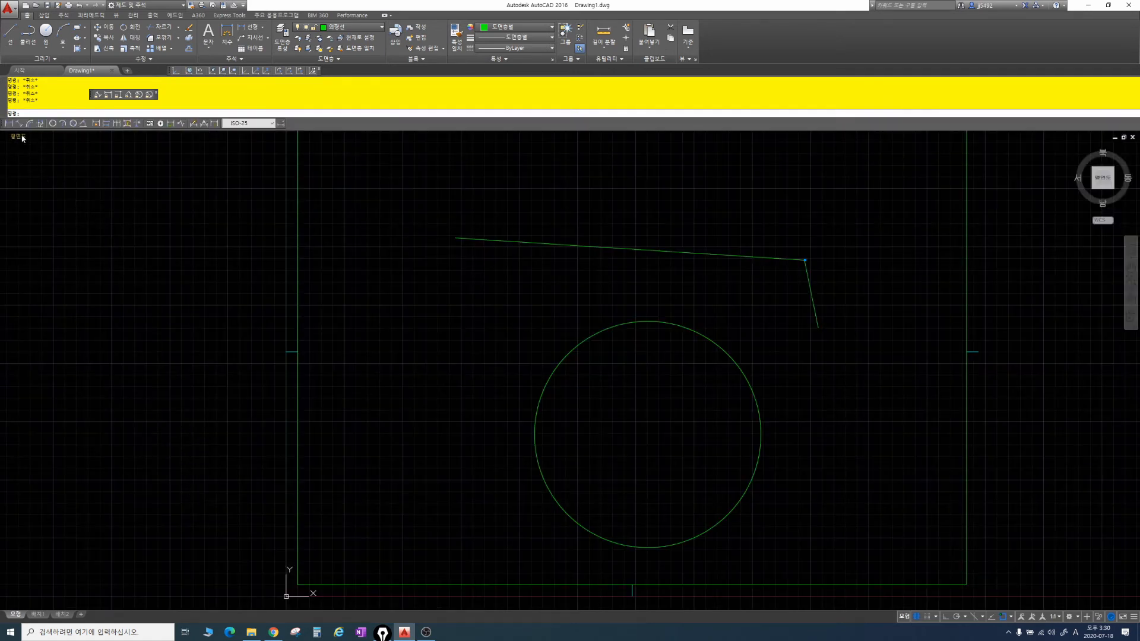
mouse_move(3, 126)
mouse_down()
mouse_move(20, 145)
mouse_move(7, 239)
mouse_up()
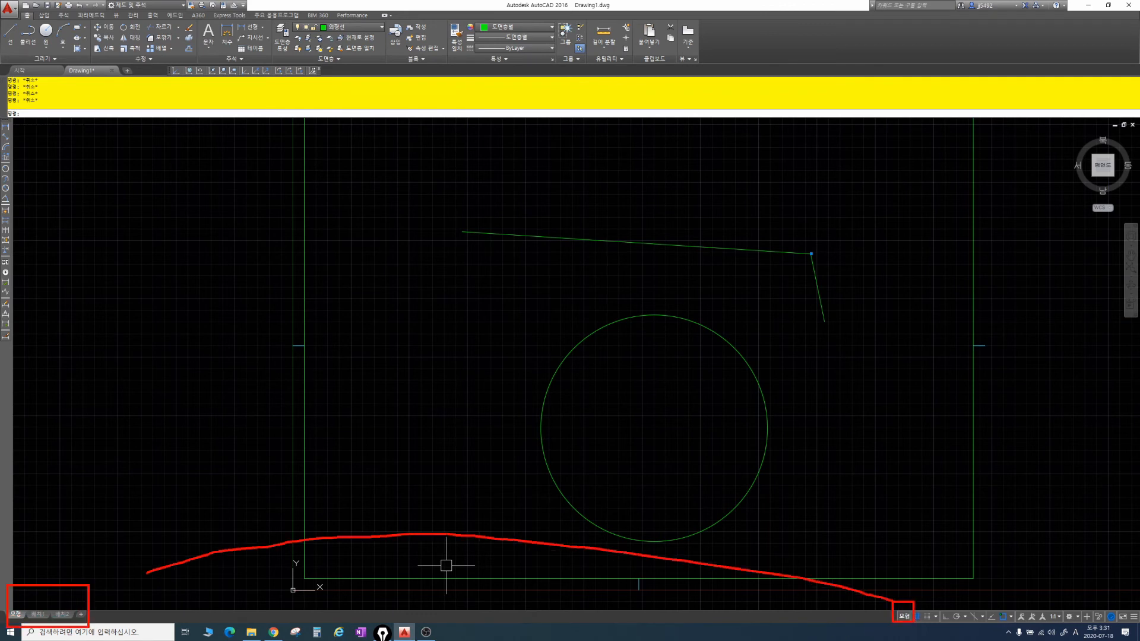
View the drawing in the first layout's paper space and return to model space.
click(904, 617)
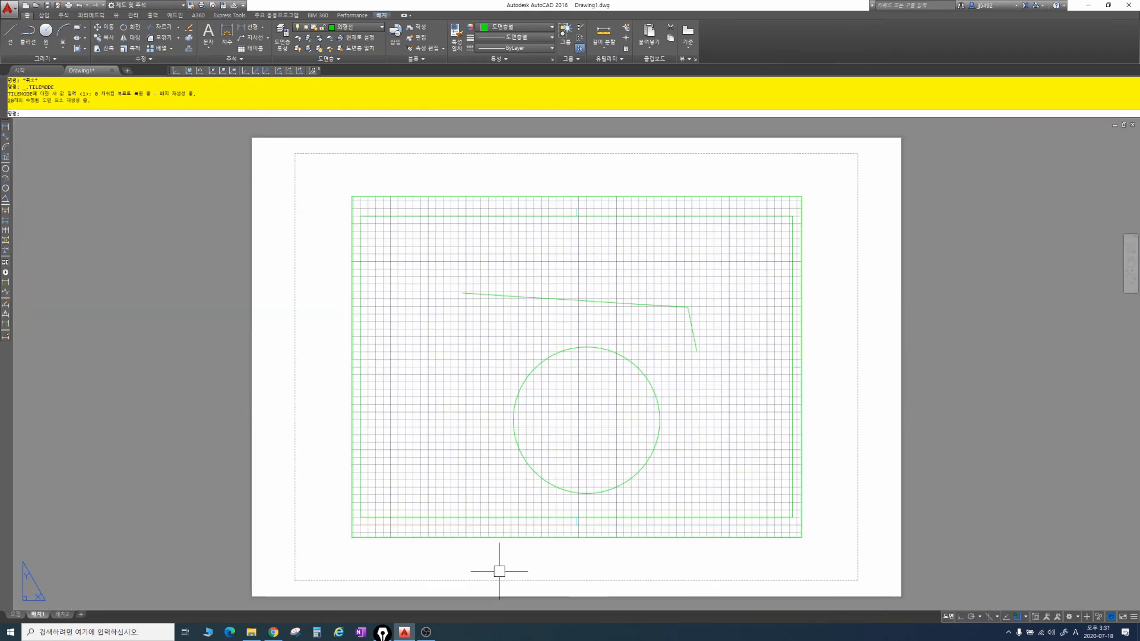
click(17, 615)
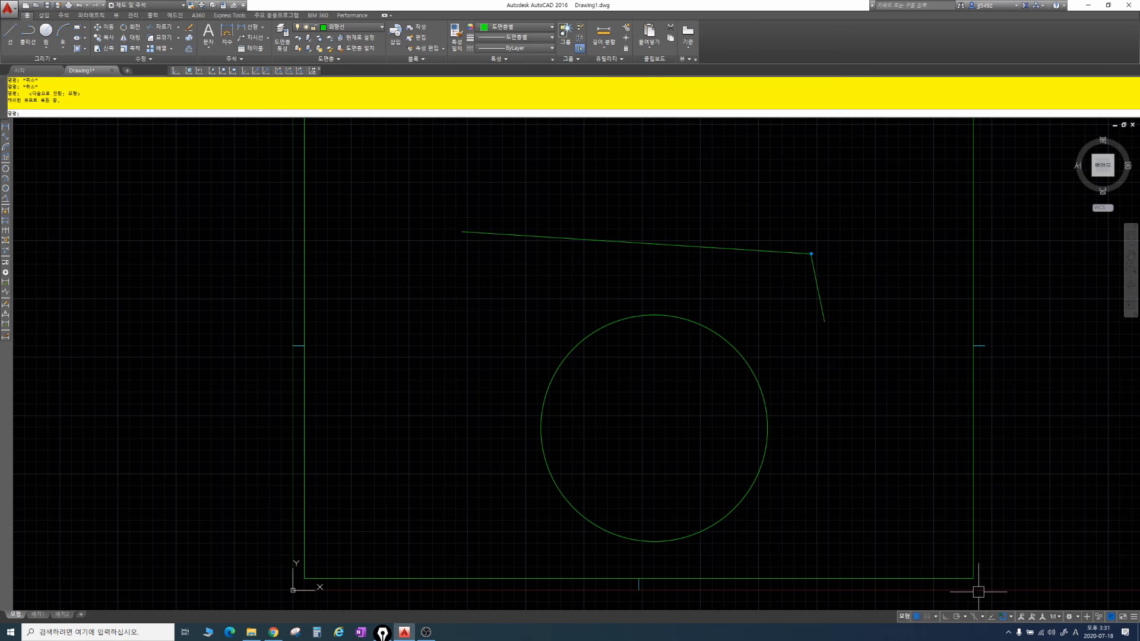
Toggle the drawing grid off and on several times, finishing with the grid displayed.
click(916, 618)
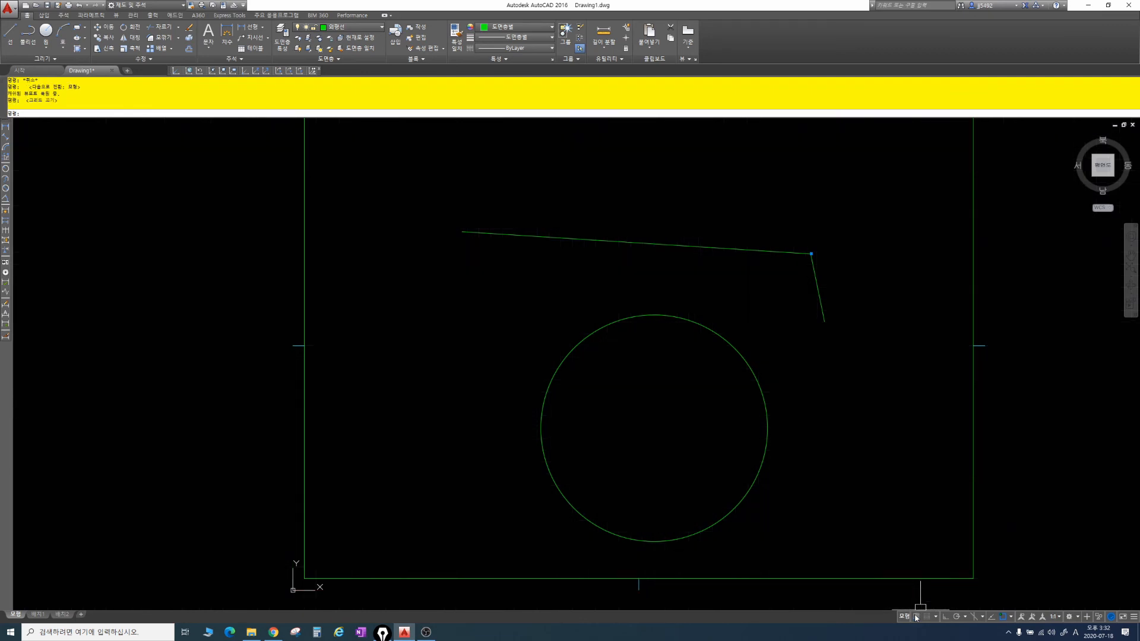
click(916, 618)
click(917, 618)
scroll(925, 598, up, 4)
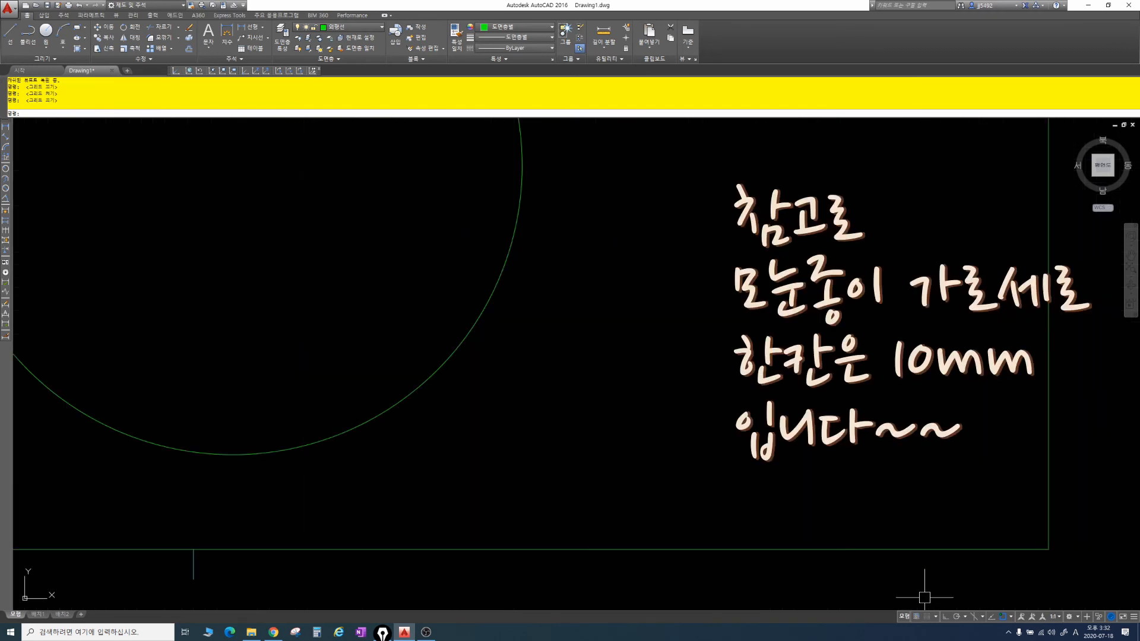
click(918, 617)
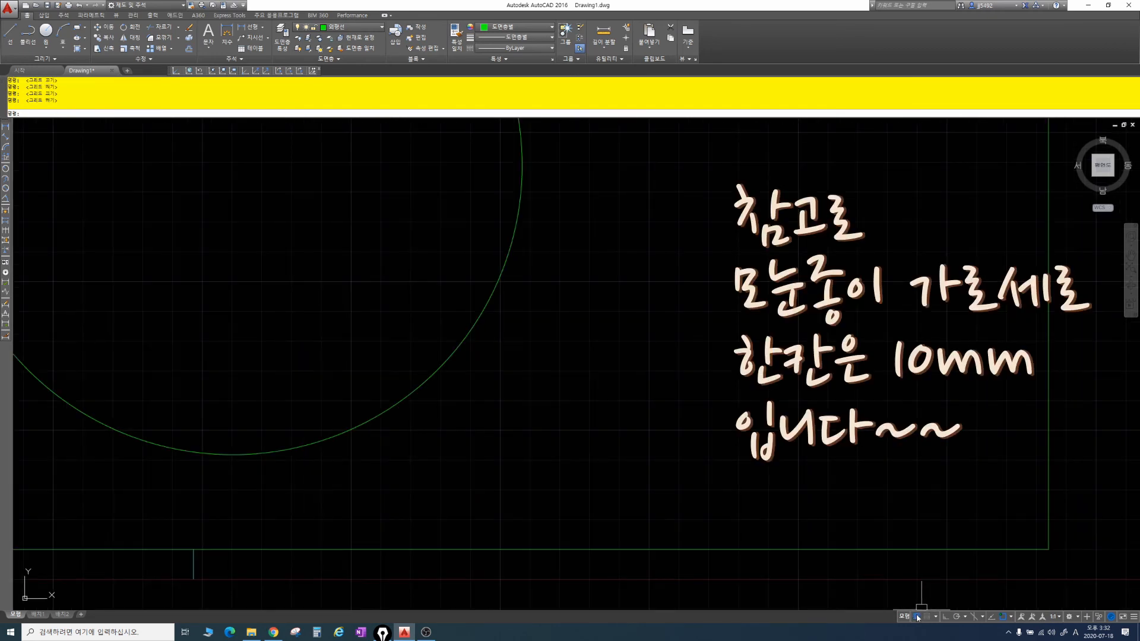
click(917, 617)
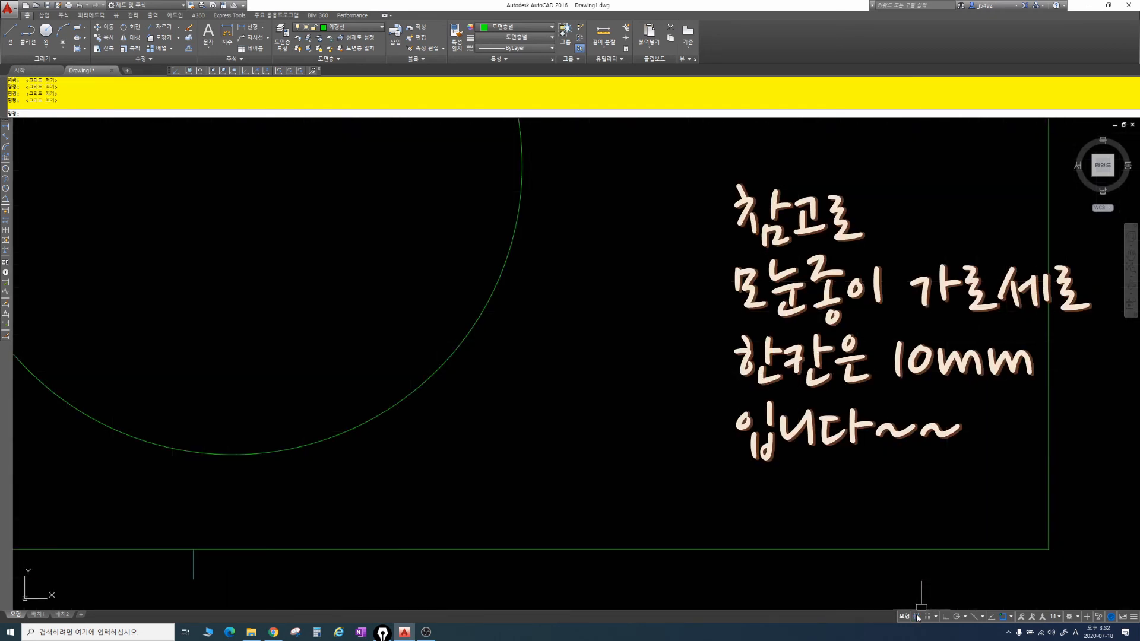
click(917, 617)
click(917, 618)
key(F7)
key(F7)
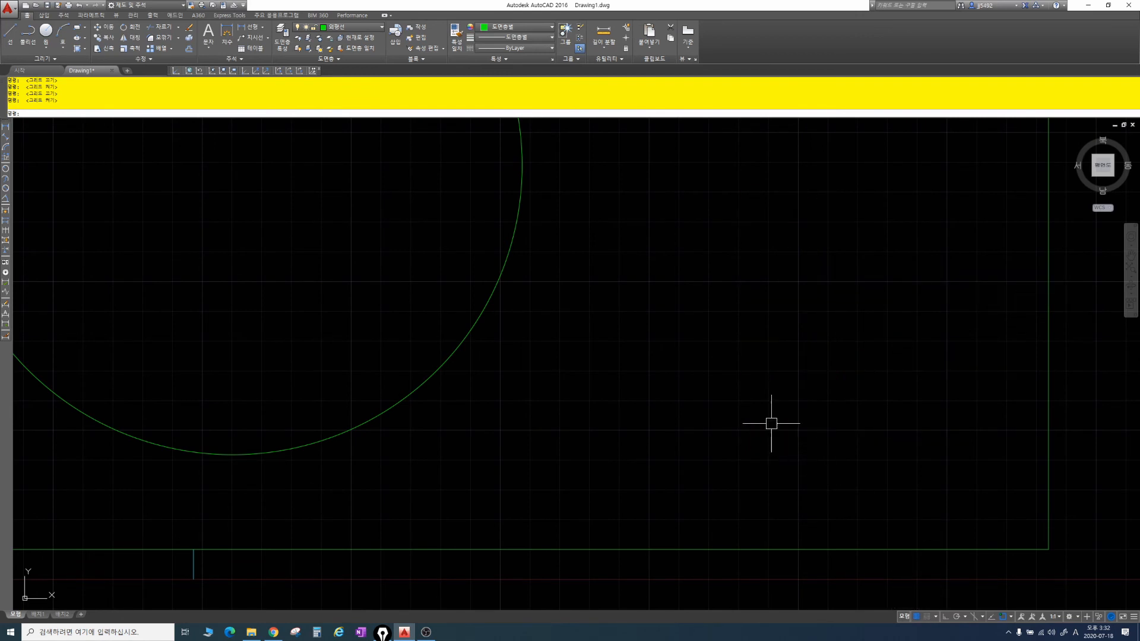
Toggle grid snap on and off during a LINE command to compare cursor movement, finishing with snap off and the line cancelled.
key(F9)
text(l)
key(Return)
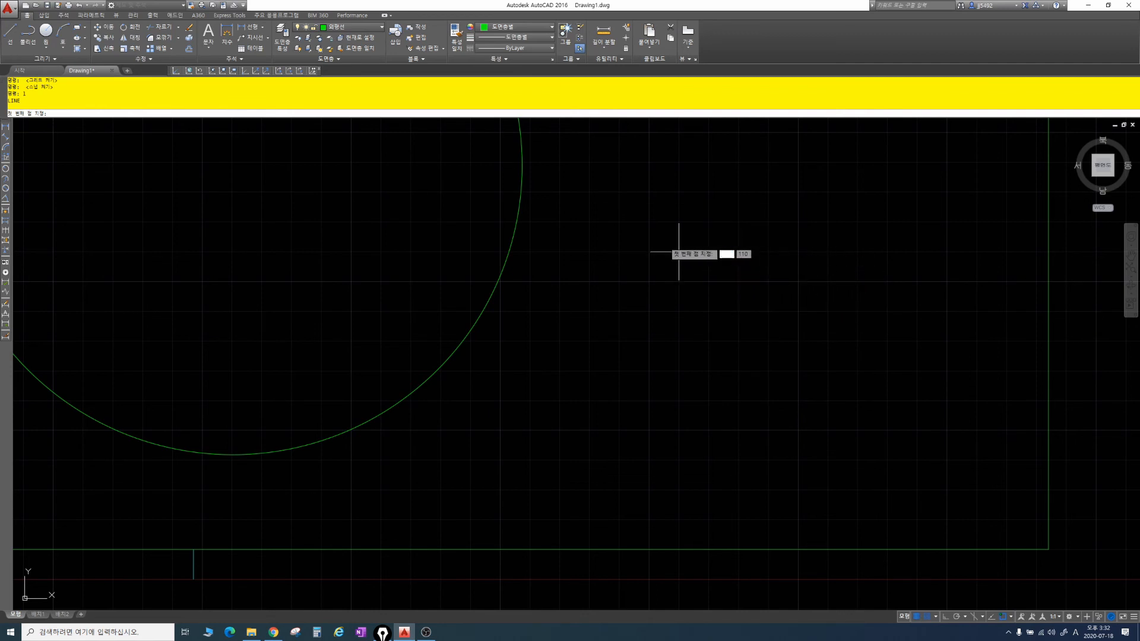
key(F9)
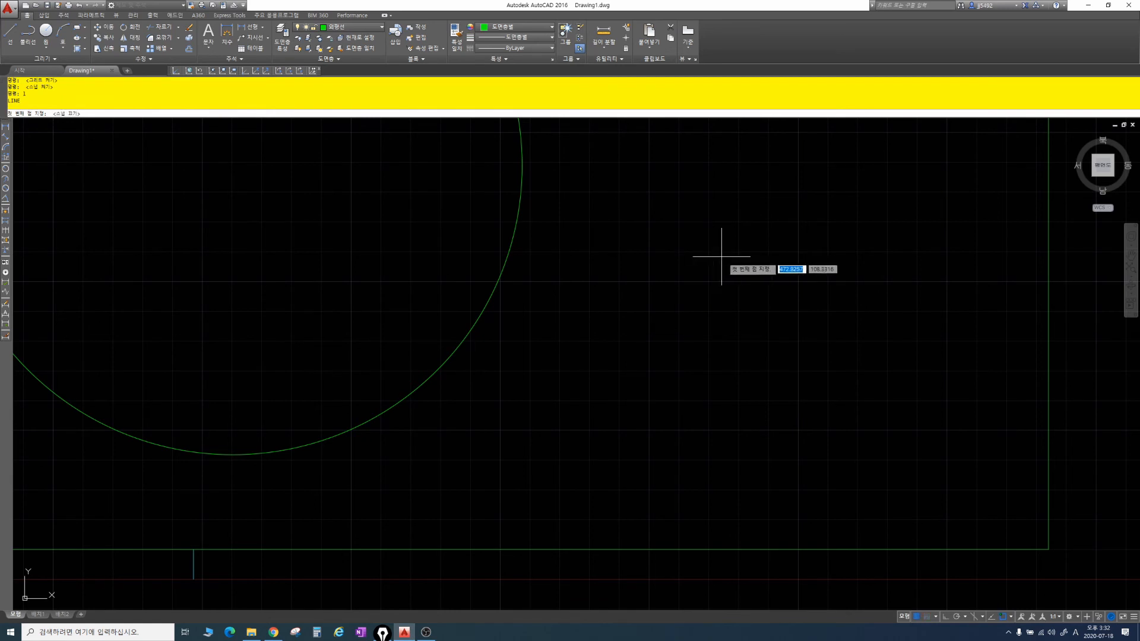
key(F9)
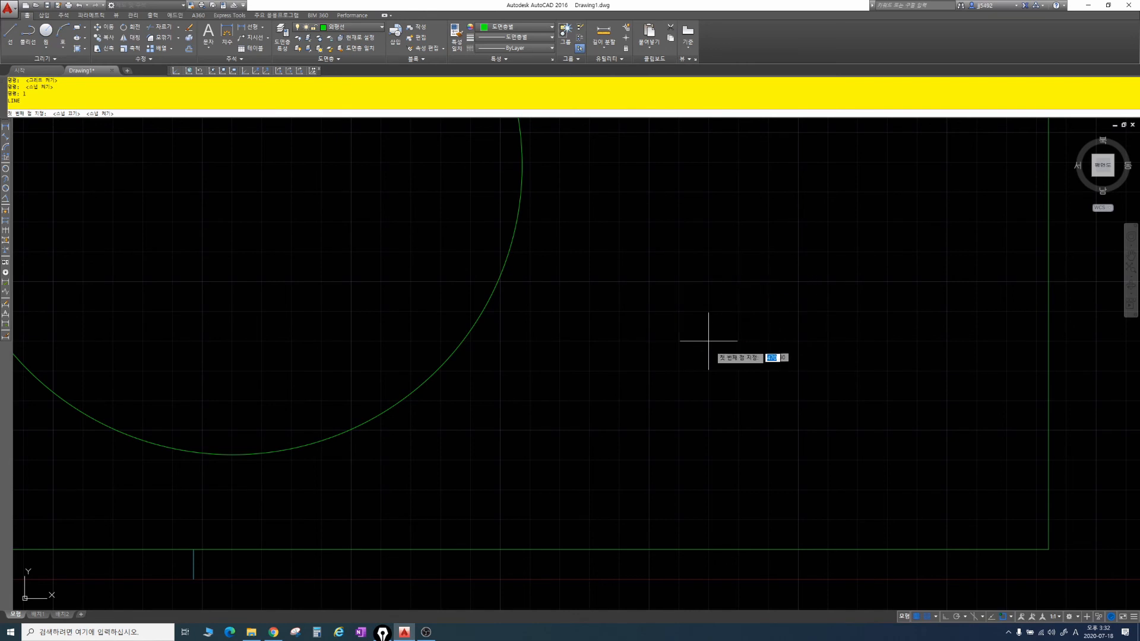
key(F9)
key(F9)
key(F9)
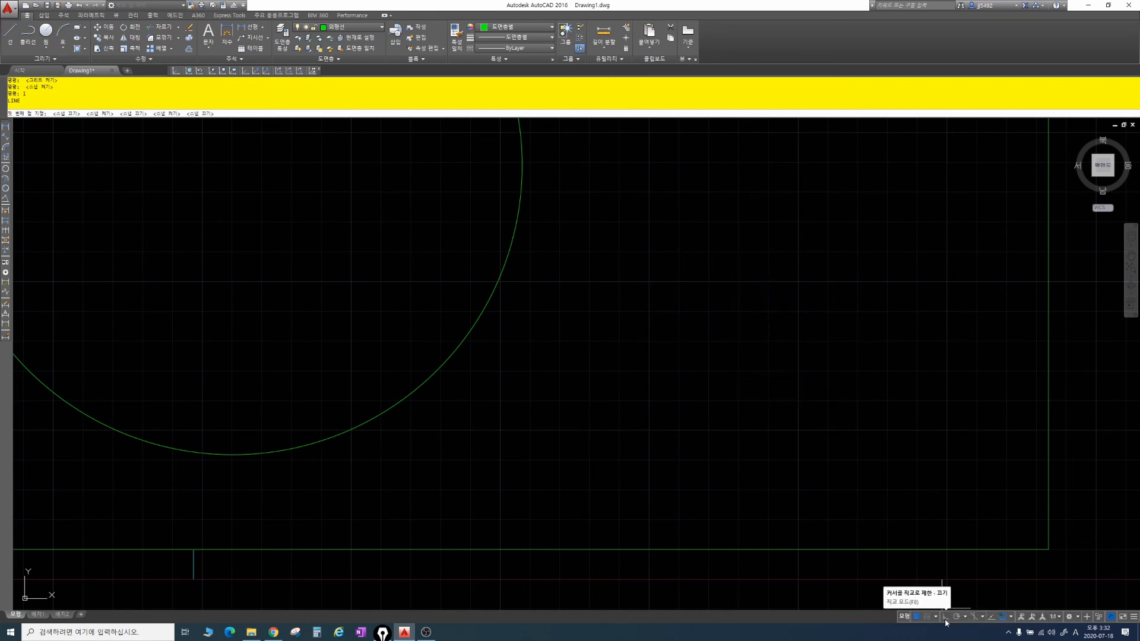
key(Escape)
key(Escape)
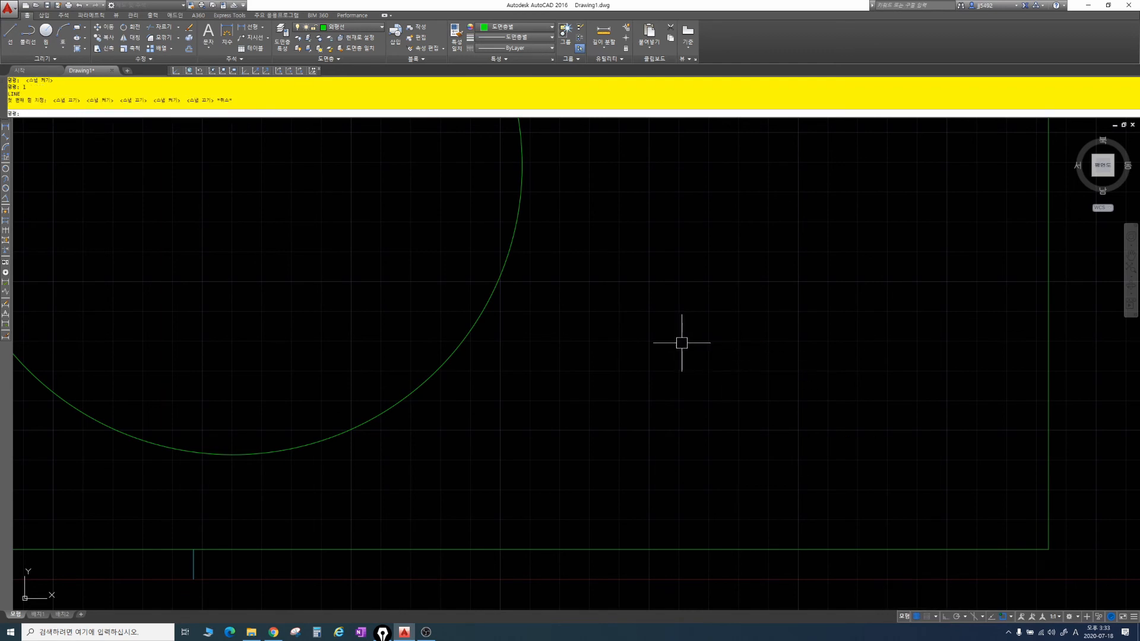
Toggle ortho mode on and off during a LINE command to compare cursor movement, finishing with ortho off and the line cancelled.
text(l)
key(Return)
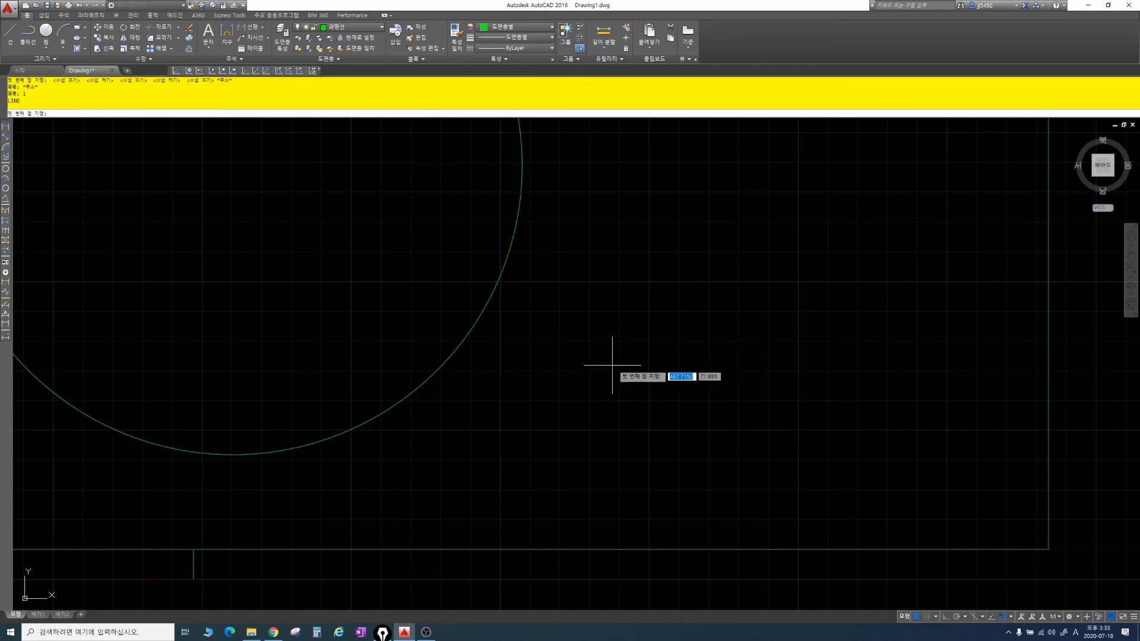
click(614, 364)
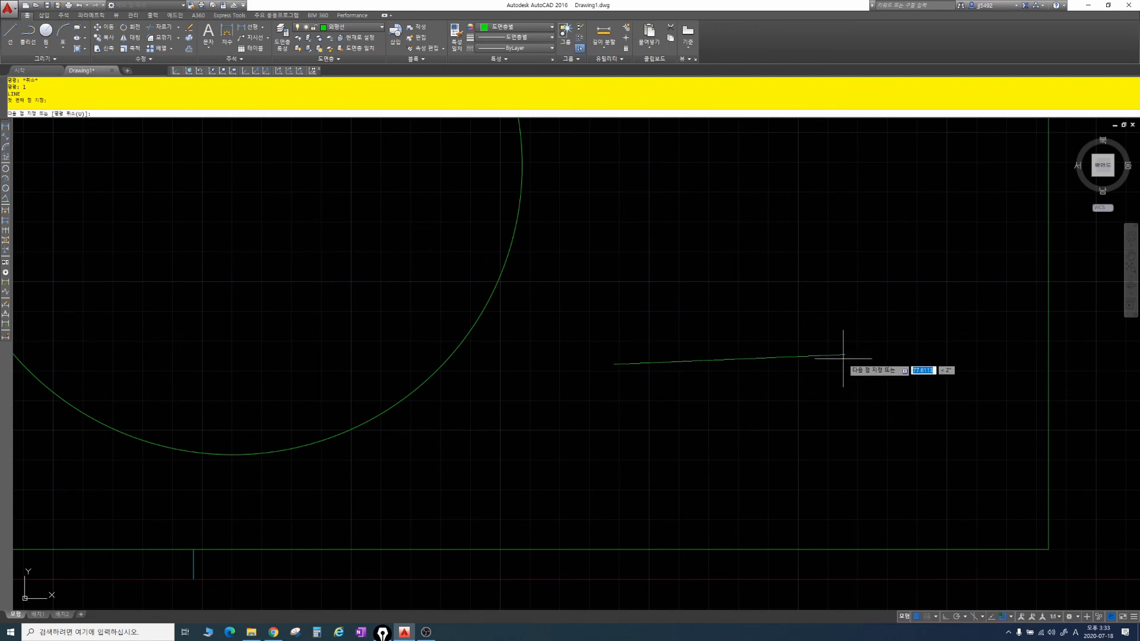
key(F8)
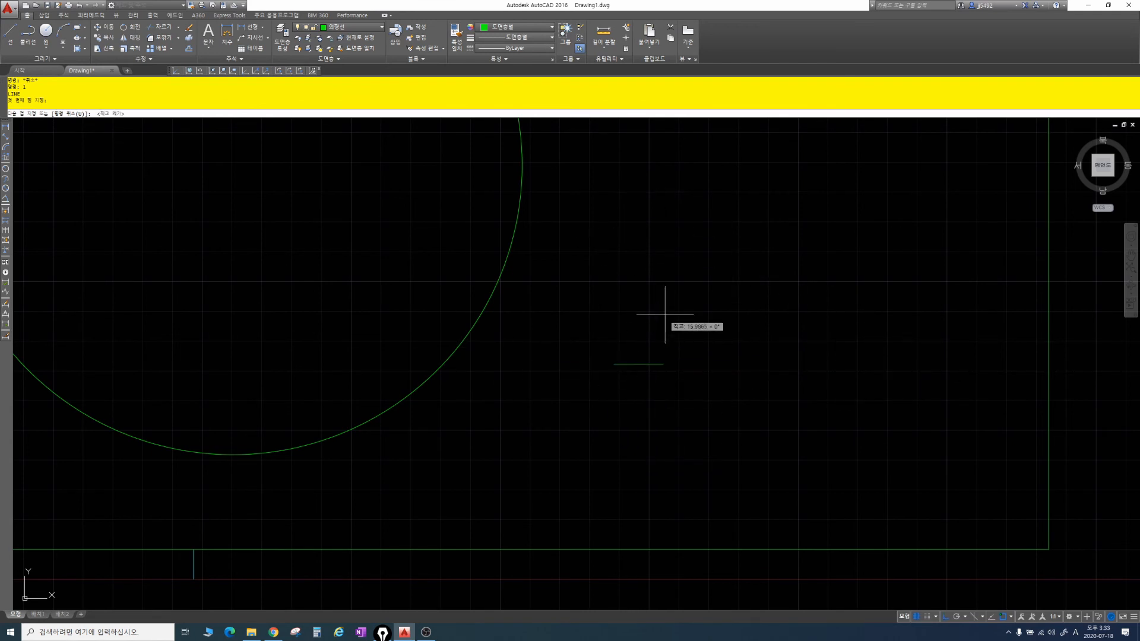
key(F8)
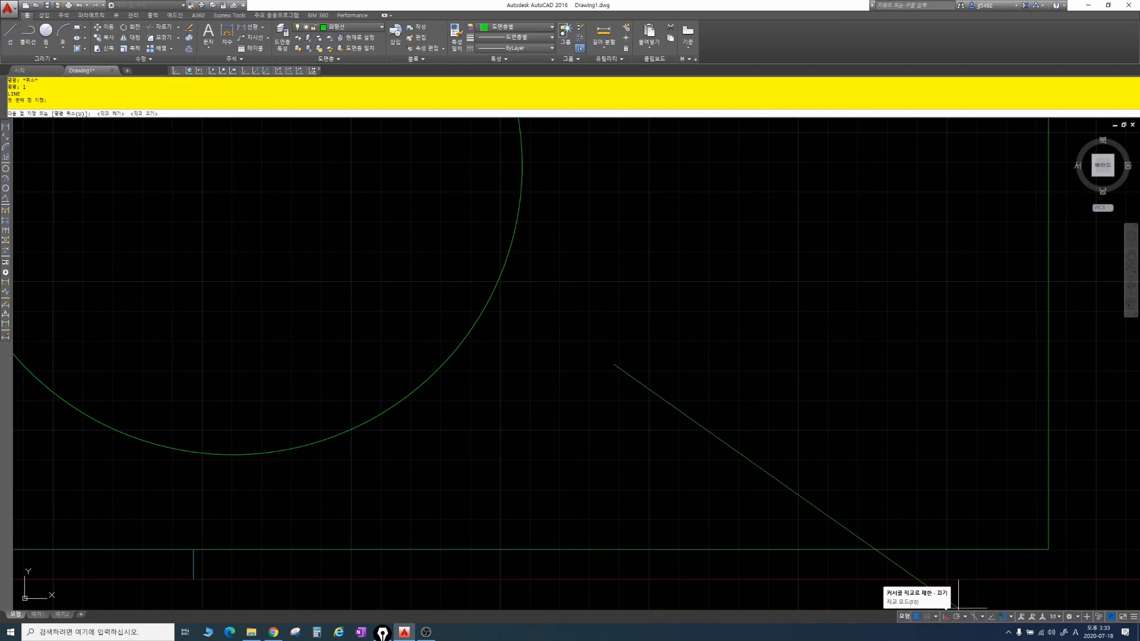
drag(1023, 505, 954, 611)
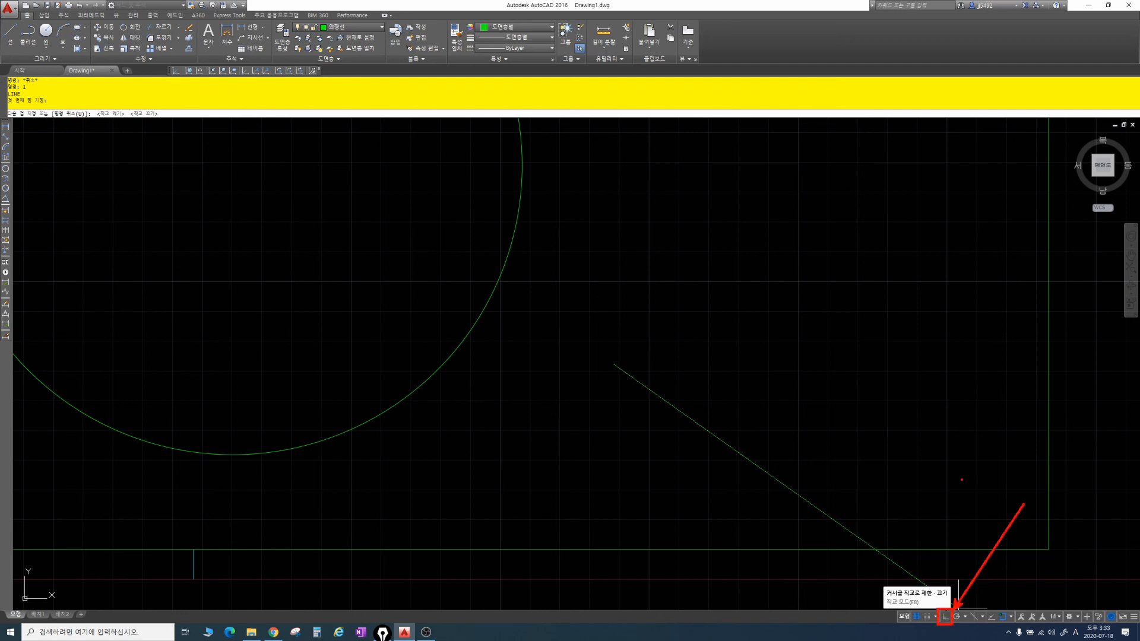
mouse_move(955, 471)
mouse_down()
mouse_move(976, 460)
mouse_move(950, 513)
mouse_up()
drag(947, 490, 982, 479)
mouse_move(992, 456)
mouse_down()
mouse_move(998, 493)
mouse_move(990, 456)
mouse_up()
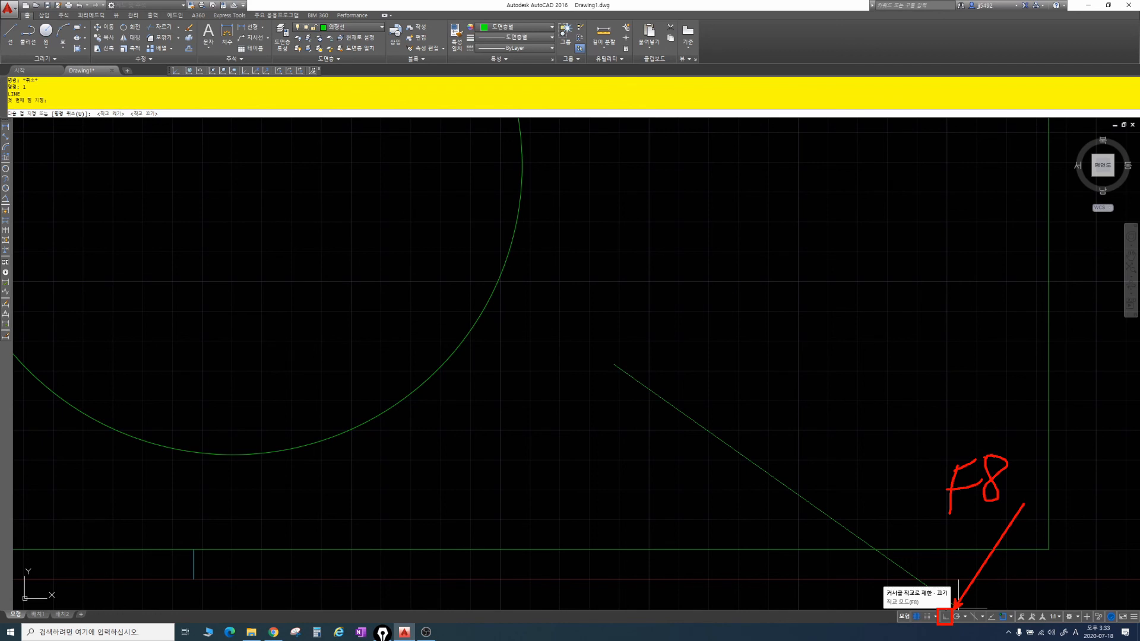
key(Escape)
key(Escape)
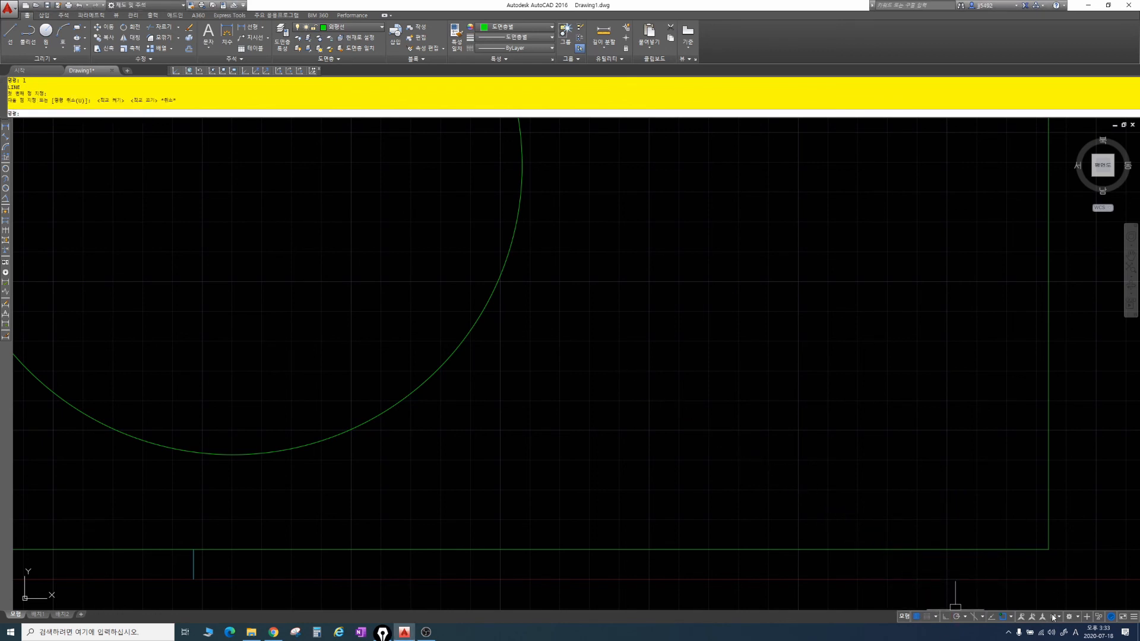
Toggle dynamic input and compare where a typed LINE command appears, finishing with dynamic input on and each entry cancelled.
middle_drag(649, 313, 753, 372)
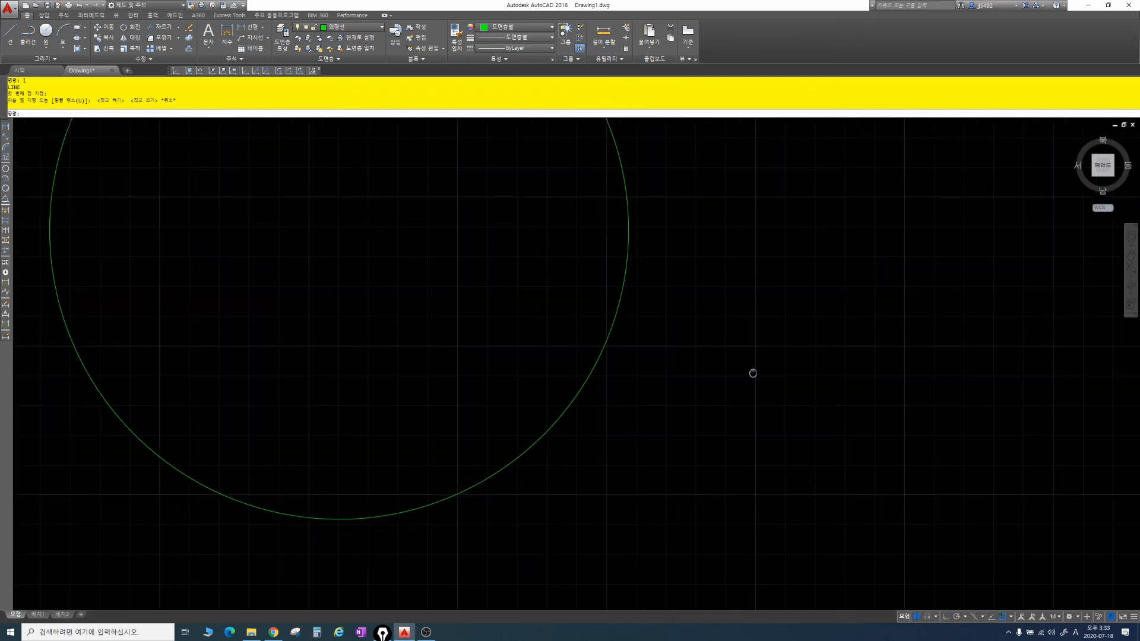
scroll(736, 363, down, 2)
key(Escape)
middle_drag(614, 308, 617, 345)
key(Escape)
key(Escape)
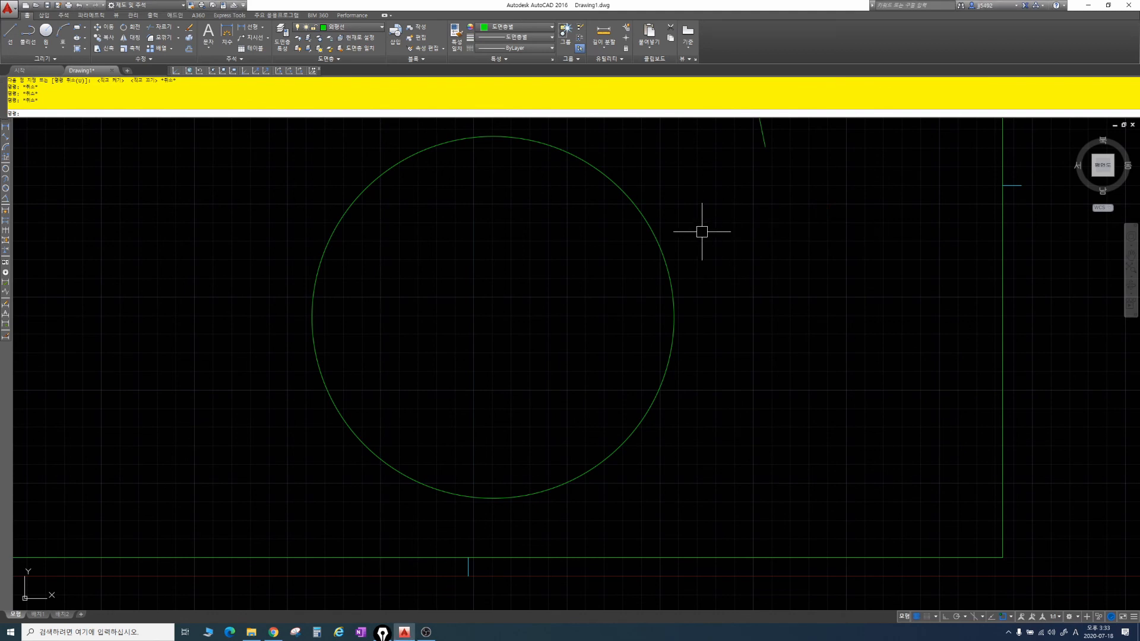
text(l)
key(Return)
key(Escape)
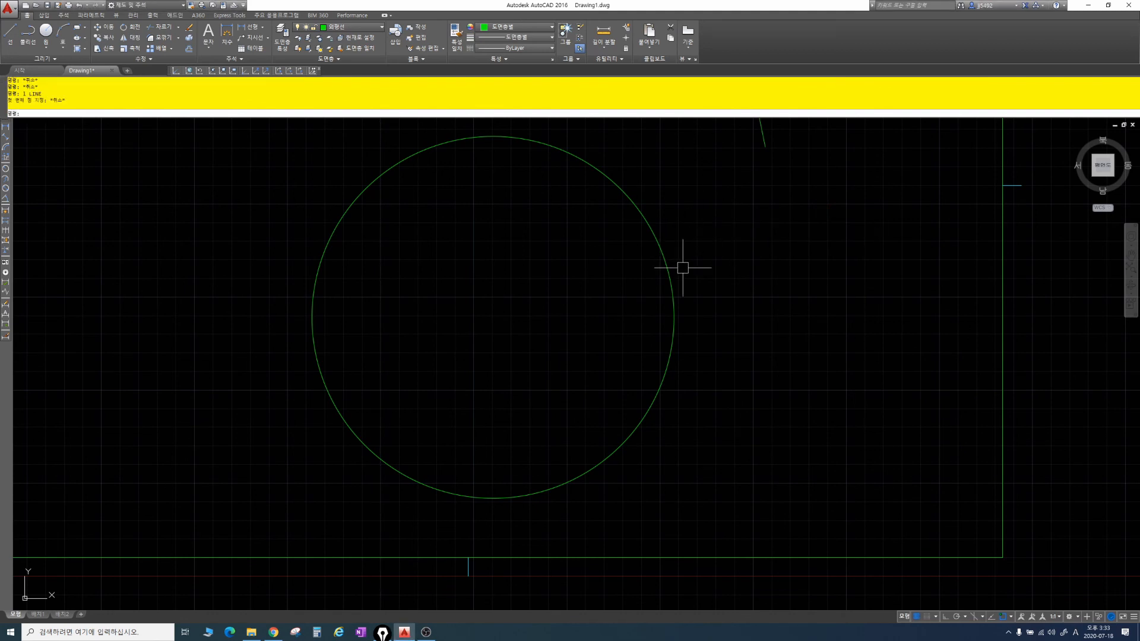
key(Escape)
key(Escape)
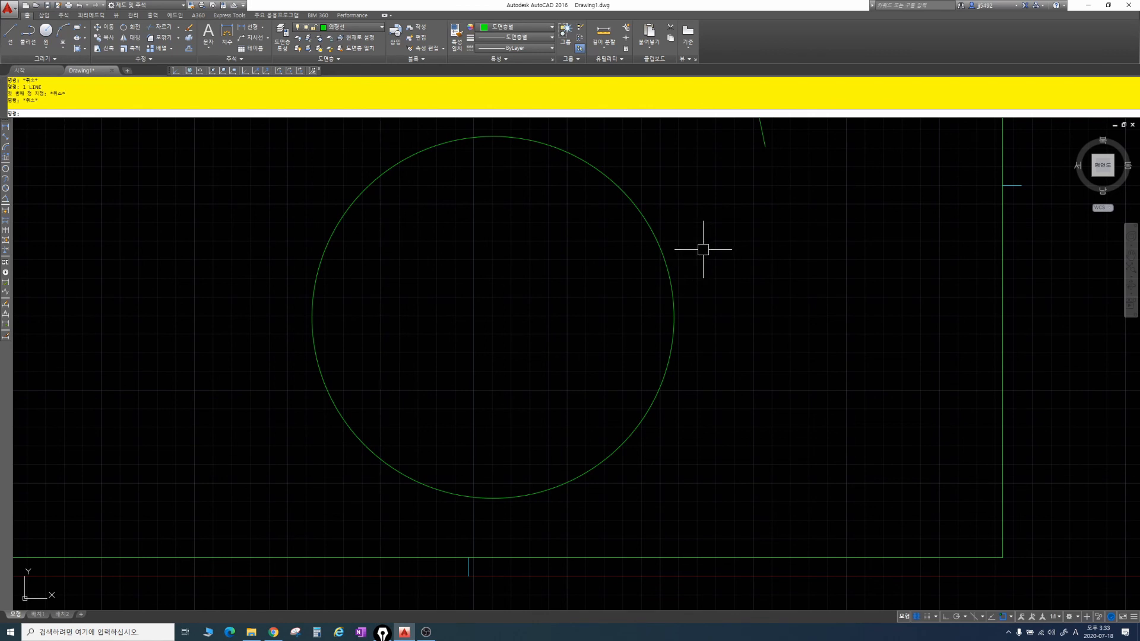
key(F12)
key(Escape)
key(Escape)
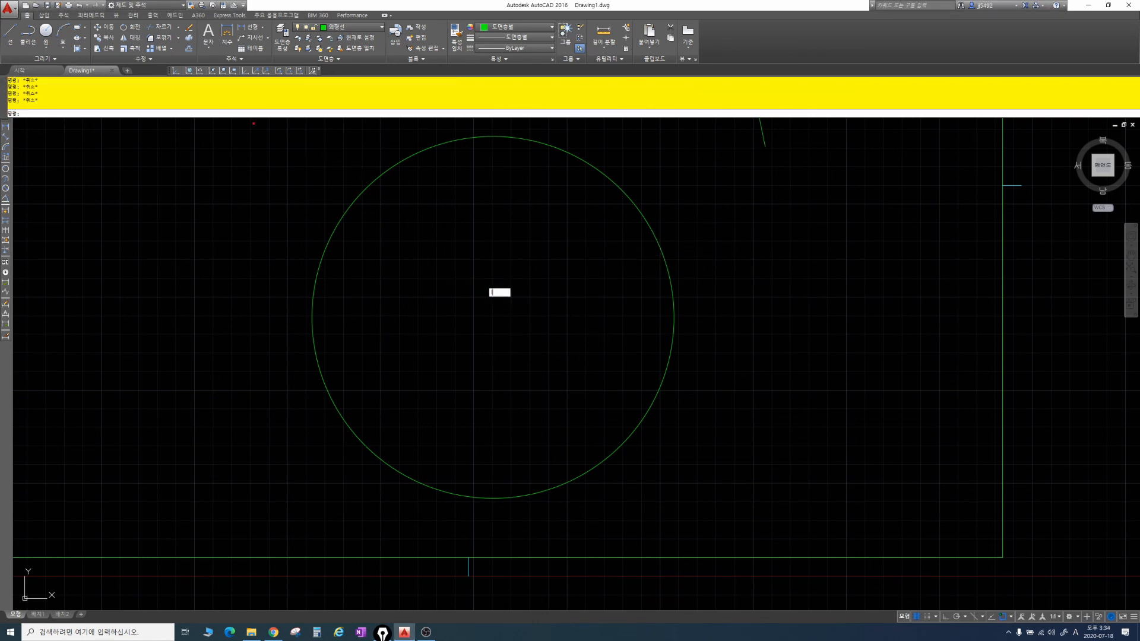
drag(174, 95, 214, 86)
mouse_move(527, 304)
mouse_down()
mouse_move(505, 307)
mouse_move(504, 272)
mouse_move(514, 299)
mouse_up()
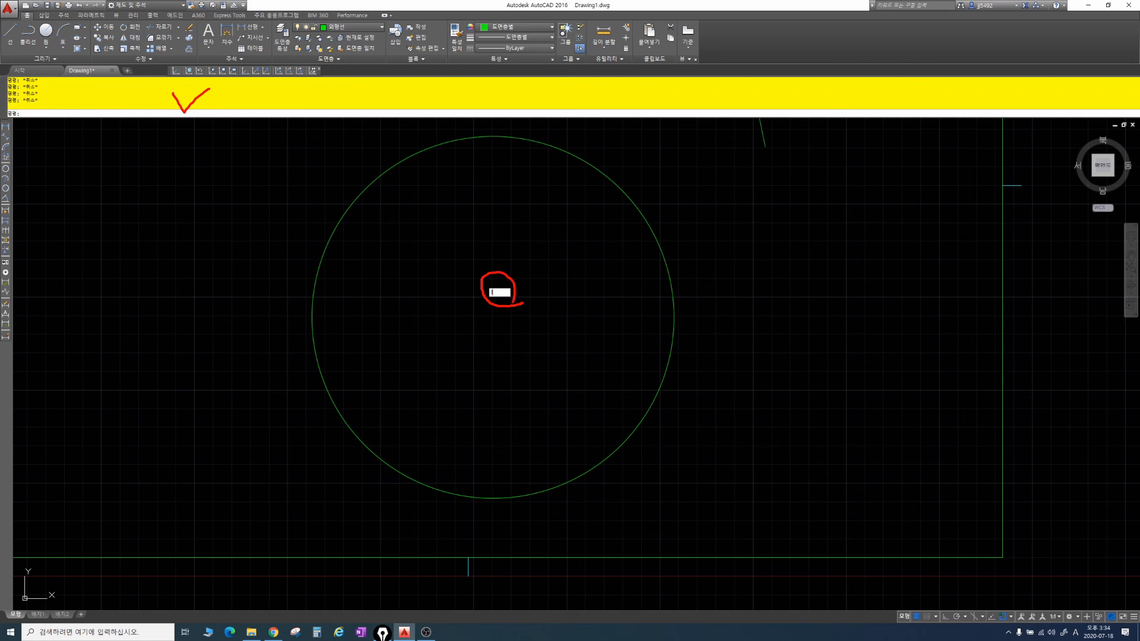
key(Escape)
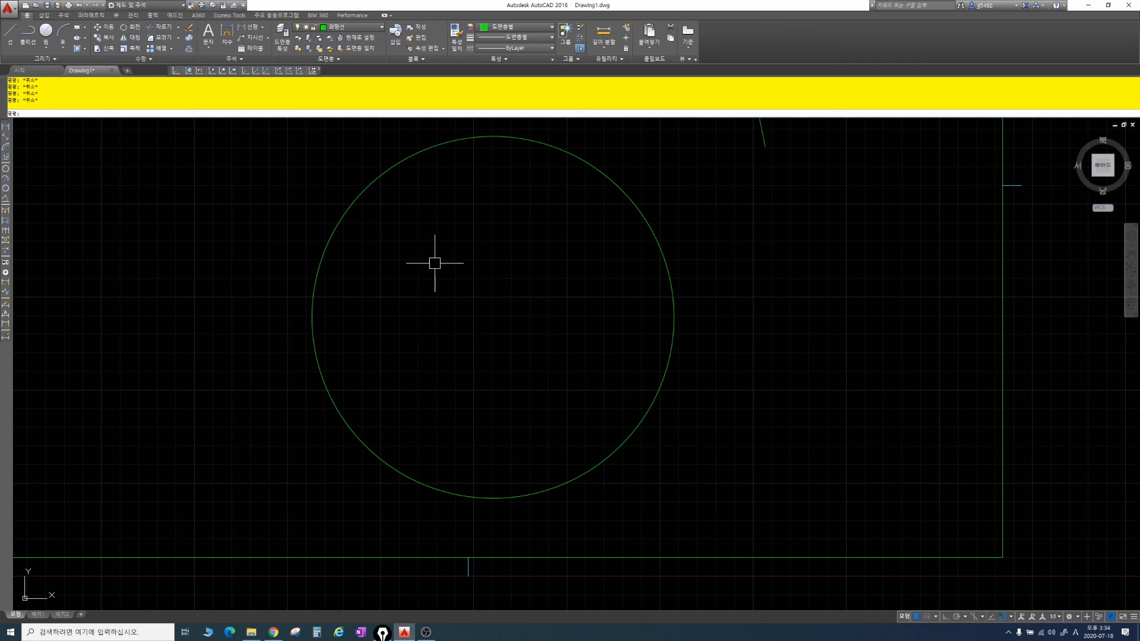
Start a line inside the circle to examine the dynamic input prompt, distance and angle at the cursor, and cancel it.
text(l)
key(Return)
click(456, 336)
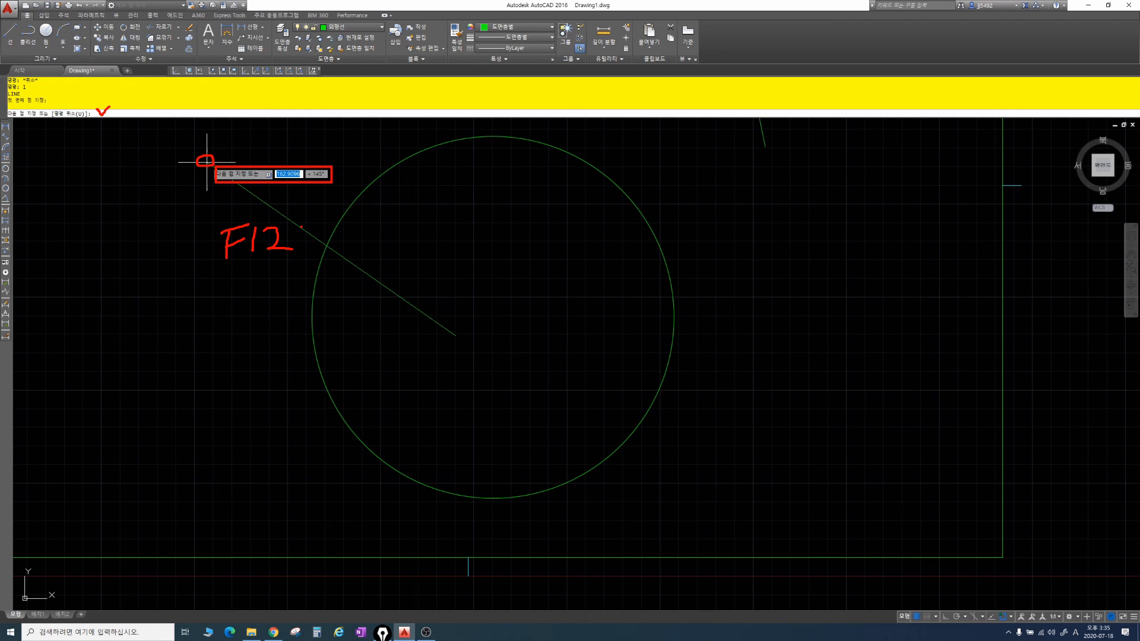
key(Escape)
scroll(440, 388, down, 4)
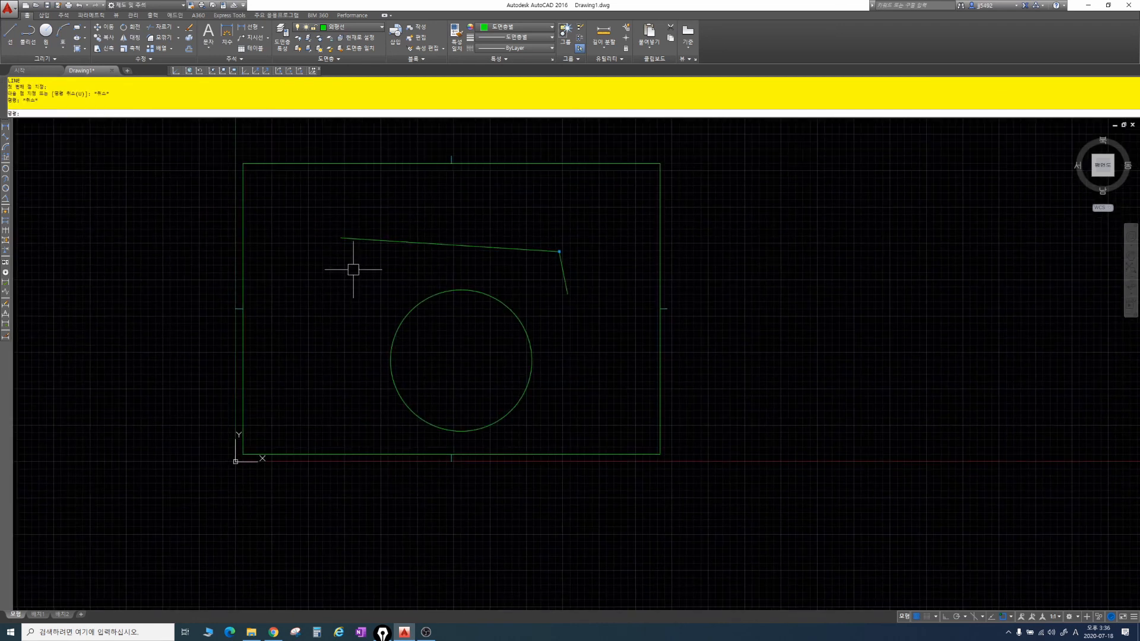